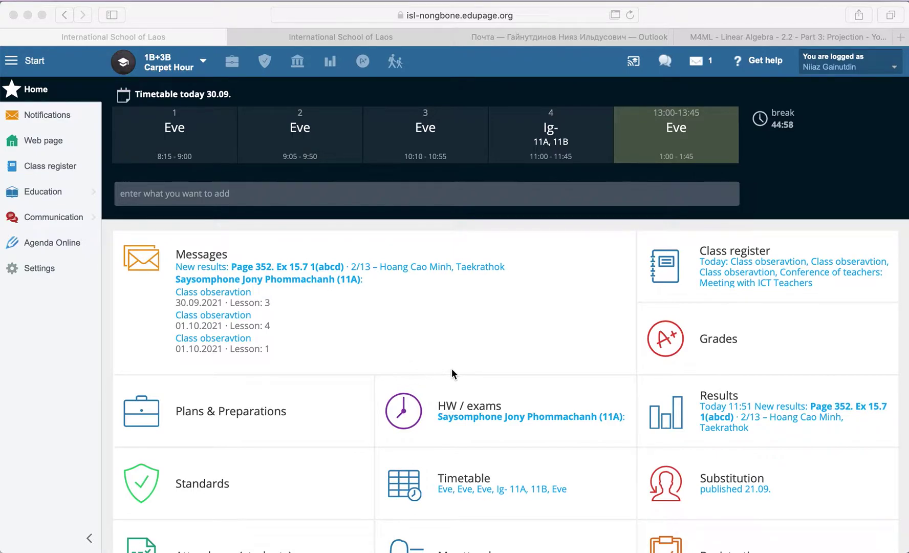
- Open Plans & Preparations to reach the 1B+3B Carpet Hour lesson plan
click(283, 406)
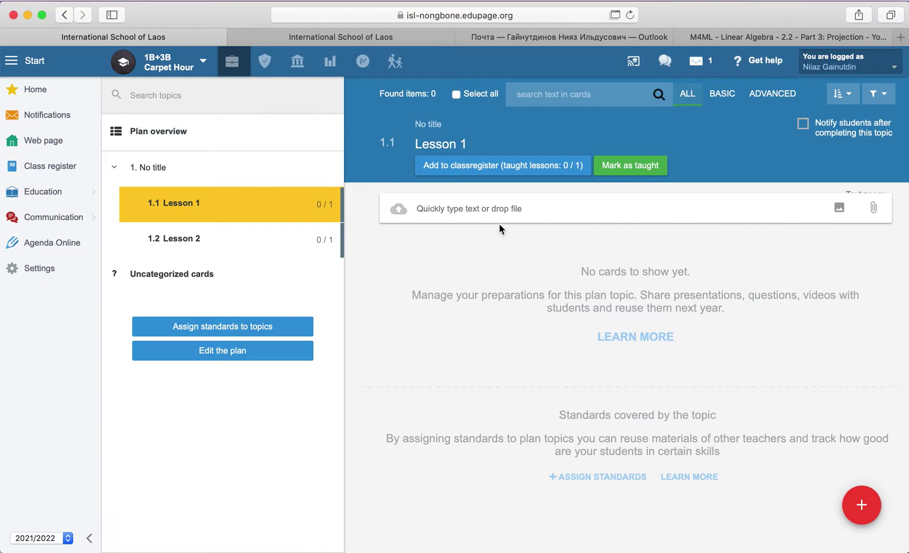
- Select the Lesson 1 topic and create a new Homework material for it
click(497, 208)
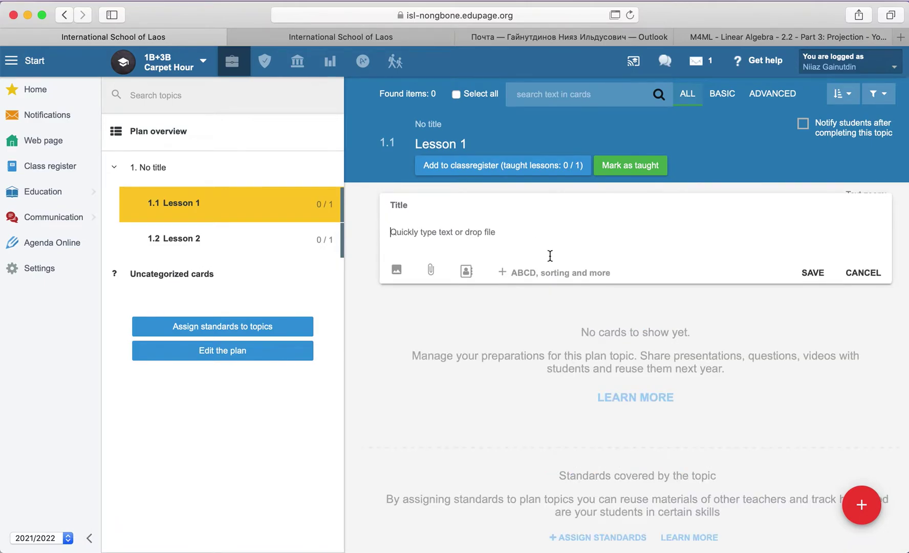
click(274, 241)
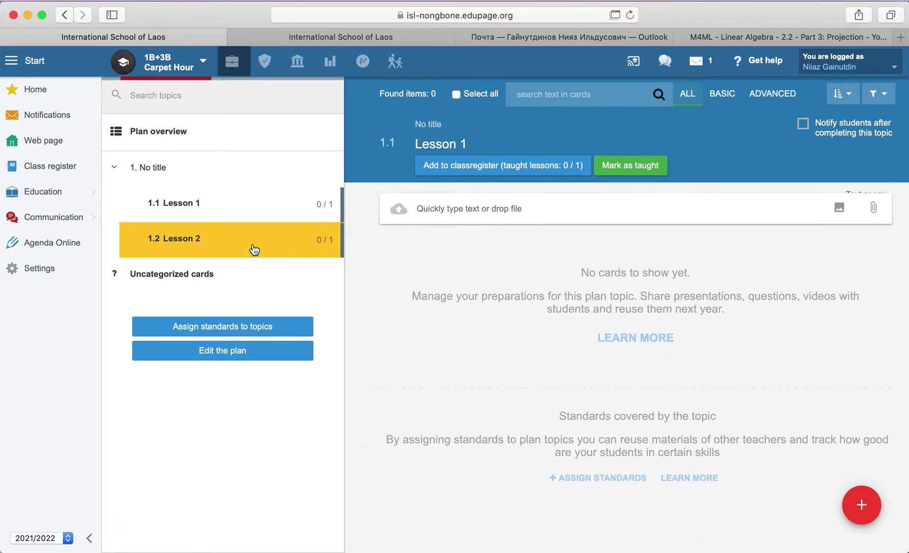
click(259, 212)
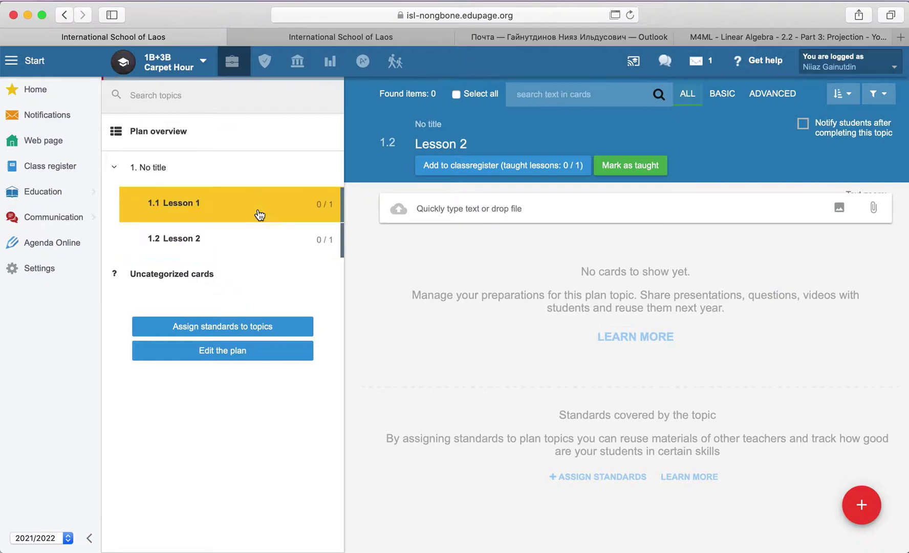
click(467, 208)
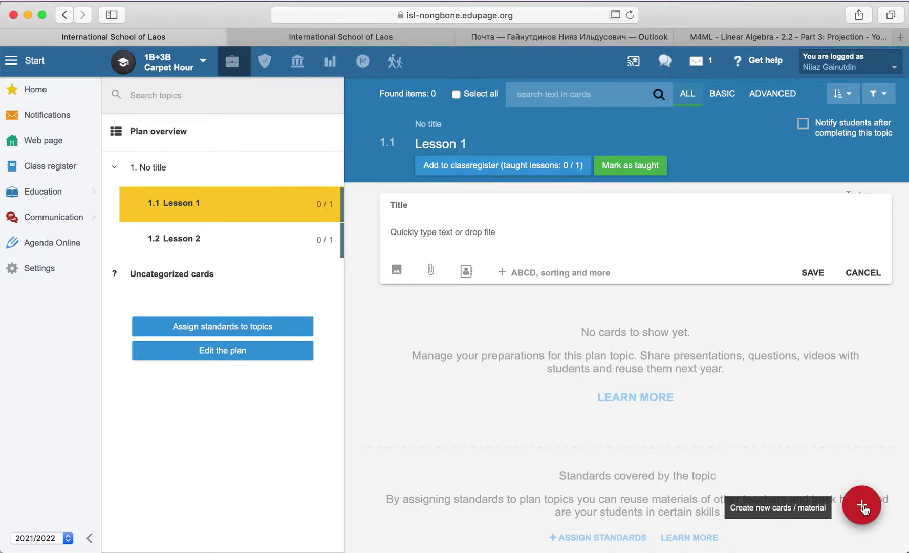
click(863, 507)
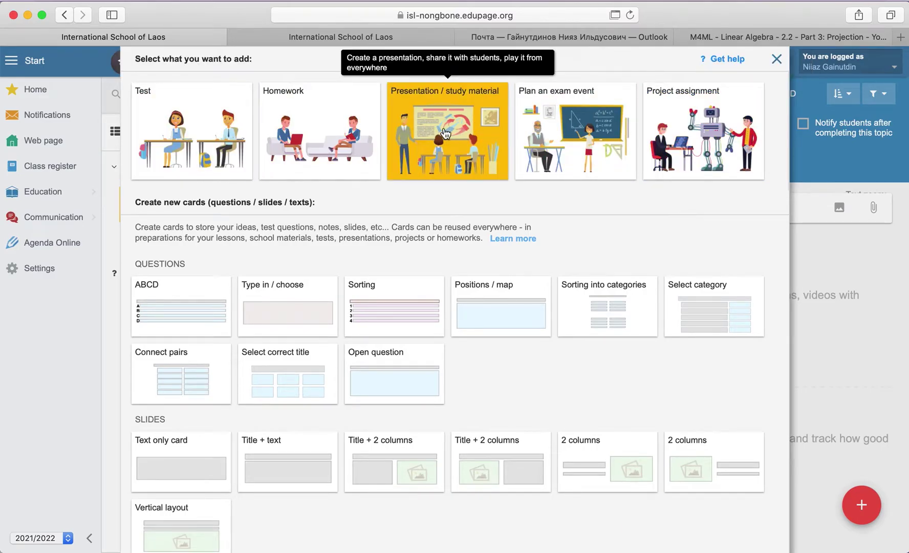
click(307, 127)
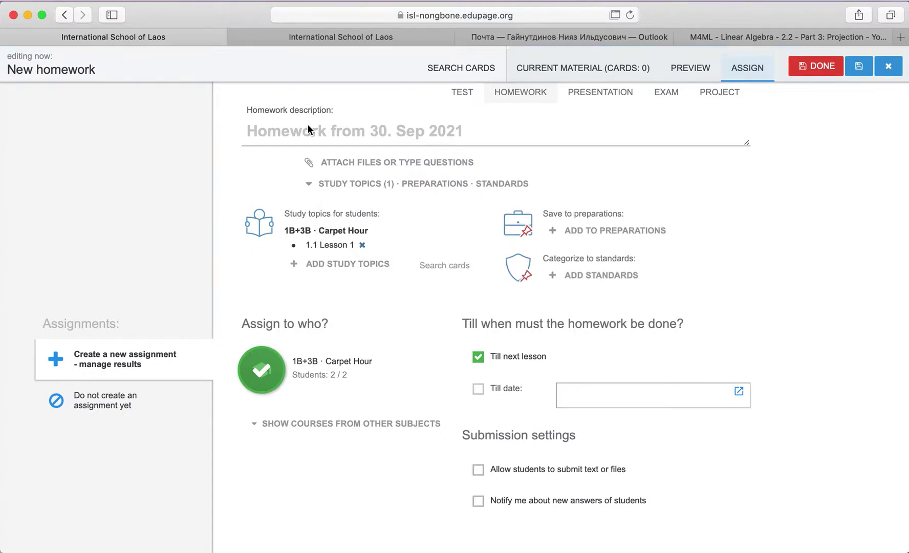
- Title the homework 'Page 10. Ex: 2( abc)', removing the leading 'Practice solving equations.' text
click(309, 130)
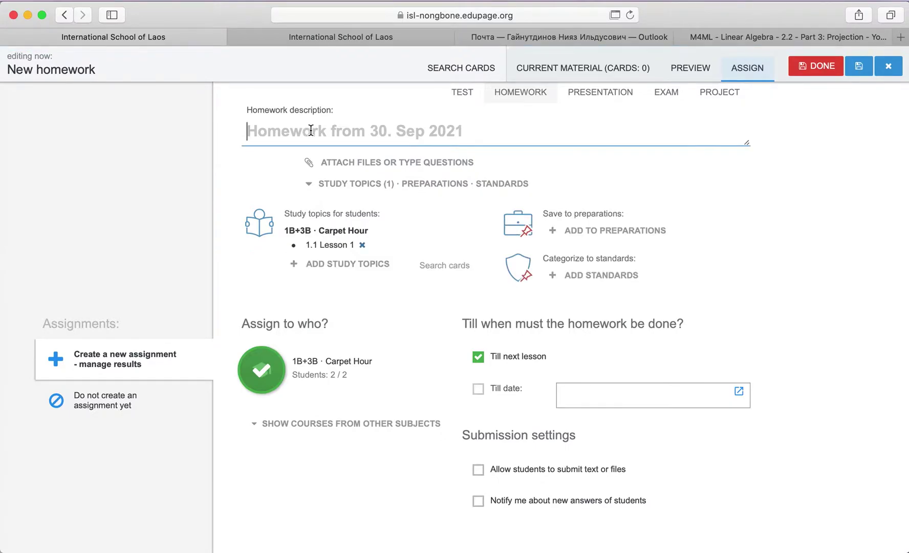
text(Practice solvinf)
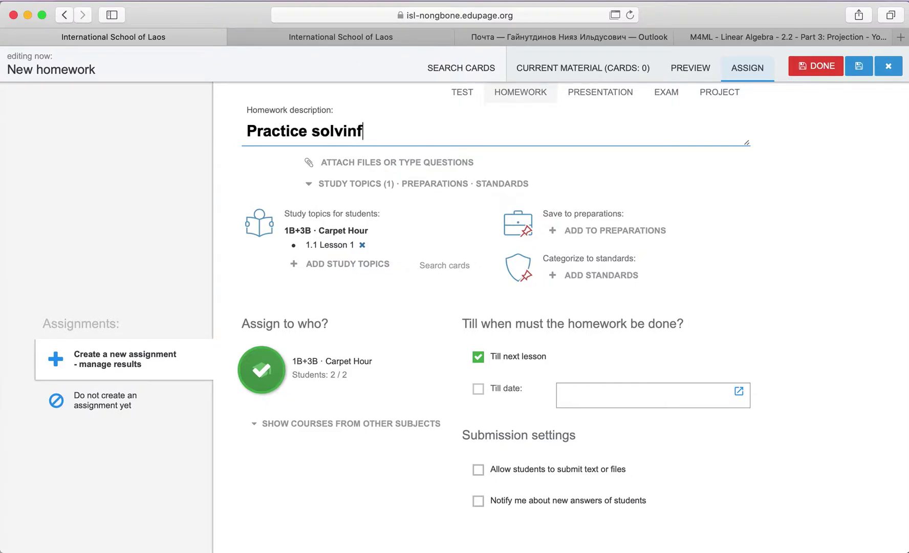
key(BackSpace)
text(g equatio)
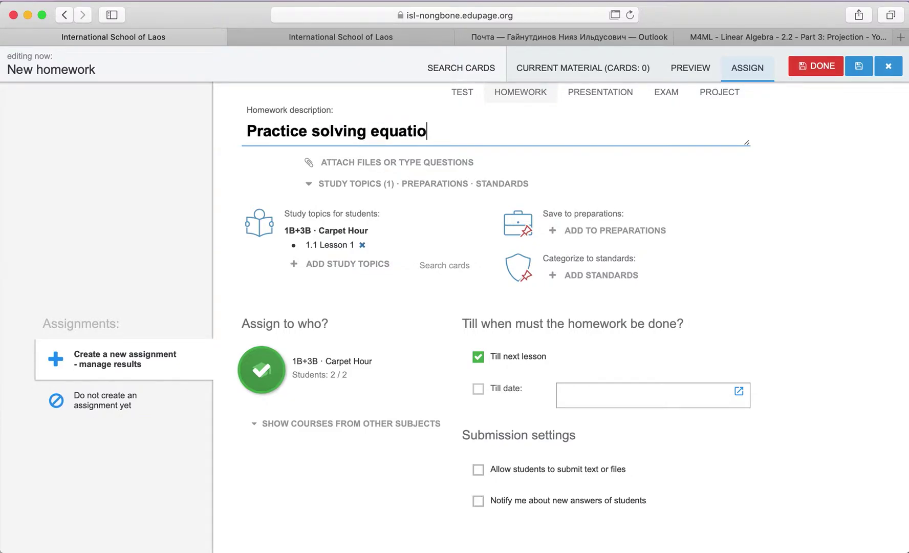
text(ns. Pag)
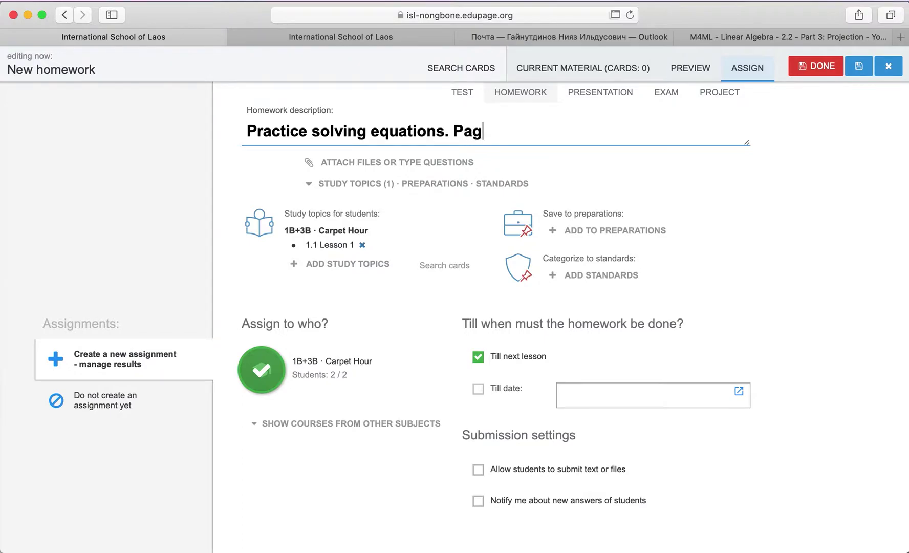
text(e 10)
text(. Ex)
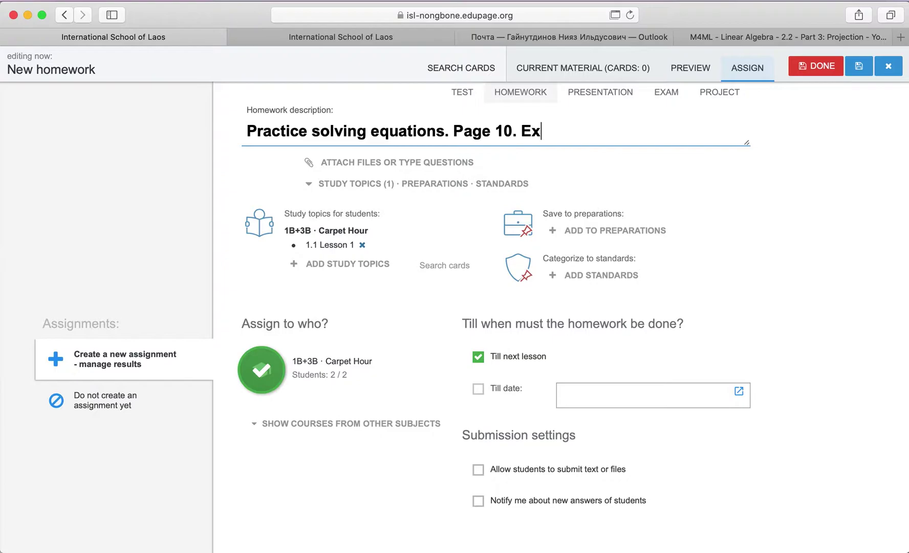
text(: )
text(2( )
text(abc))
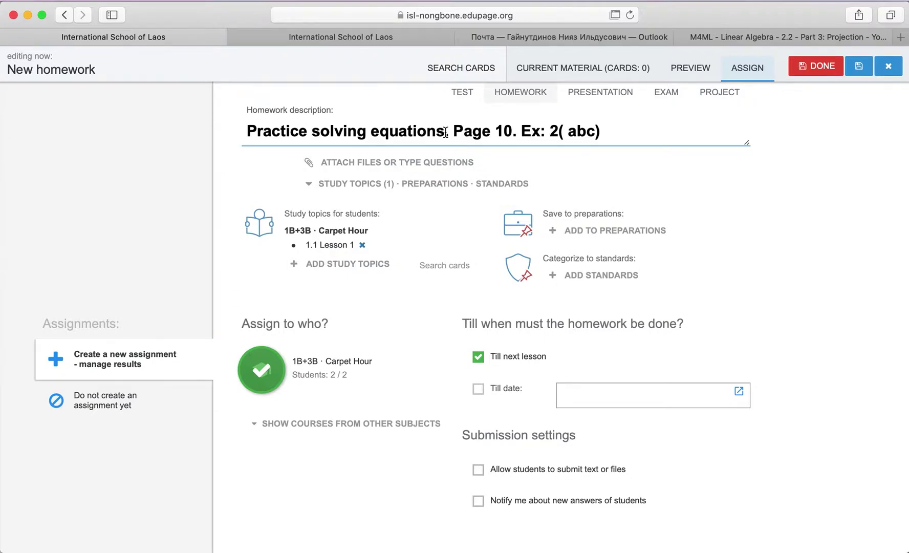
drag(445, 132, 247, 130)
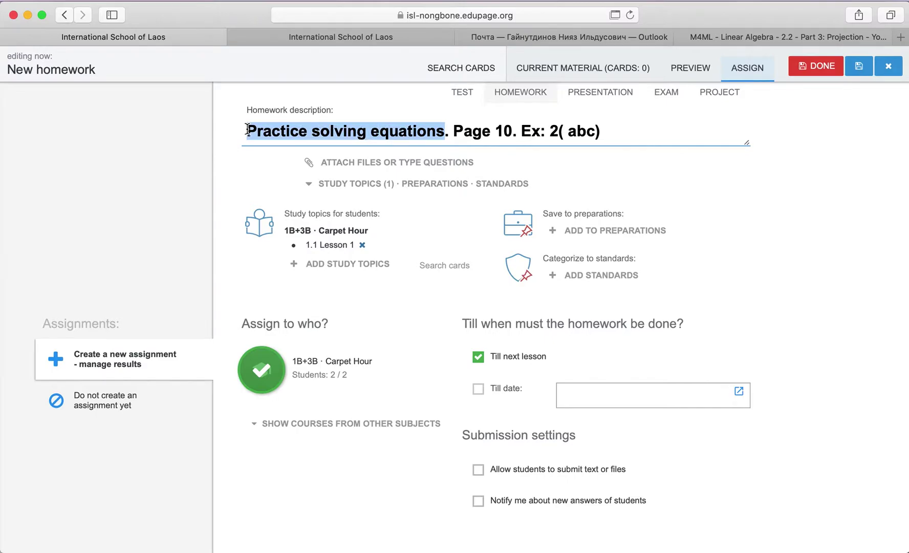
key(BackSpace)
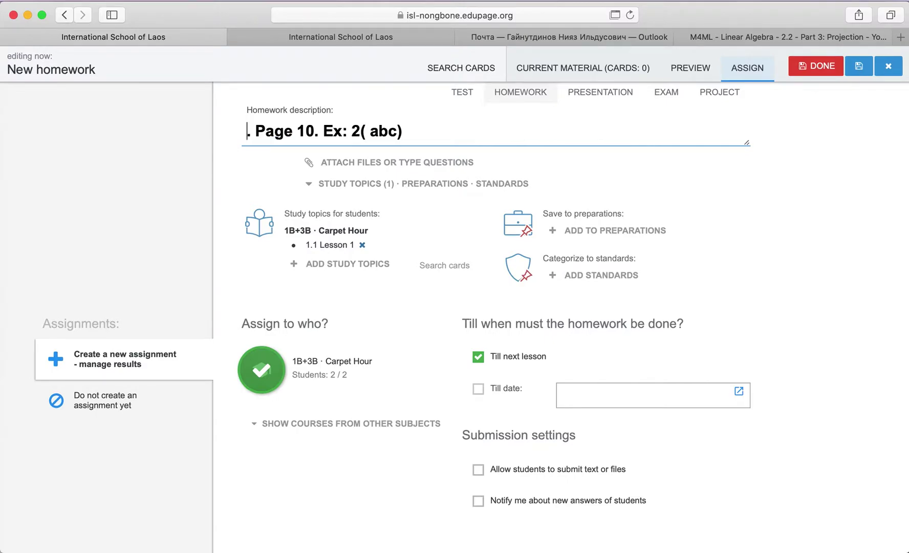
key(Delete)
key(Delete)
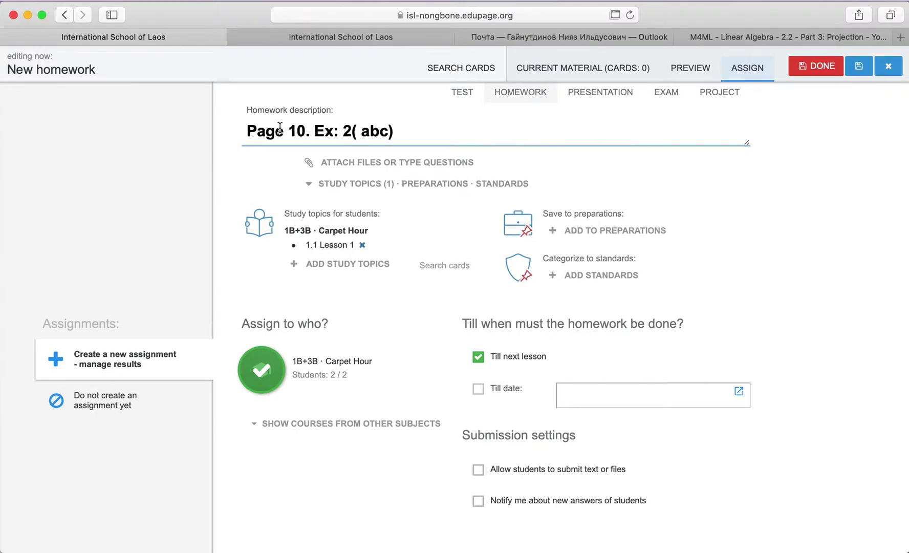
click(375, 169)
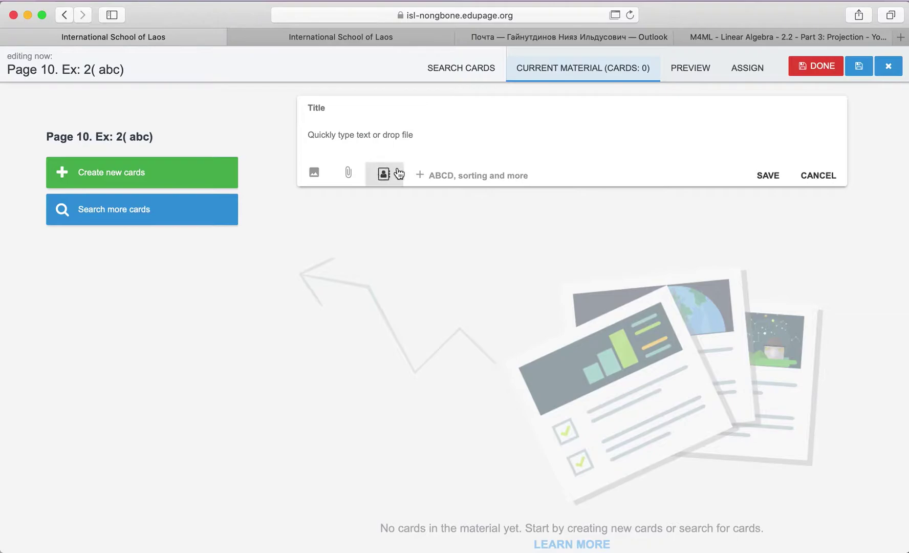
- Attach the triangle sin, cos, tan exercise screenshot to a card and save it
click(348, 174)
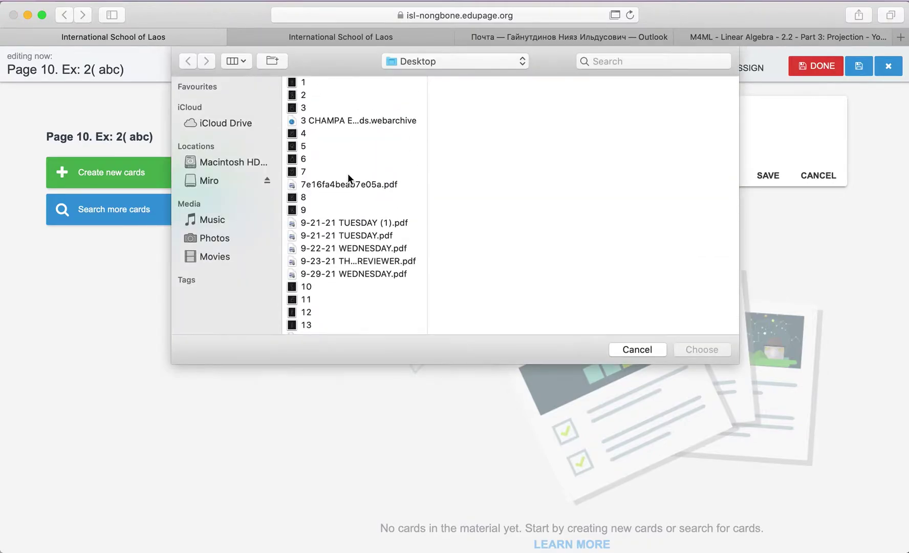
scroll(347, 173, down, 3)
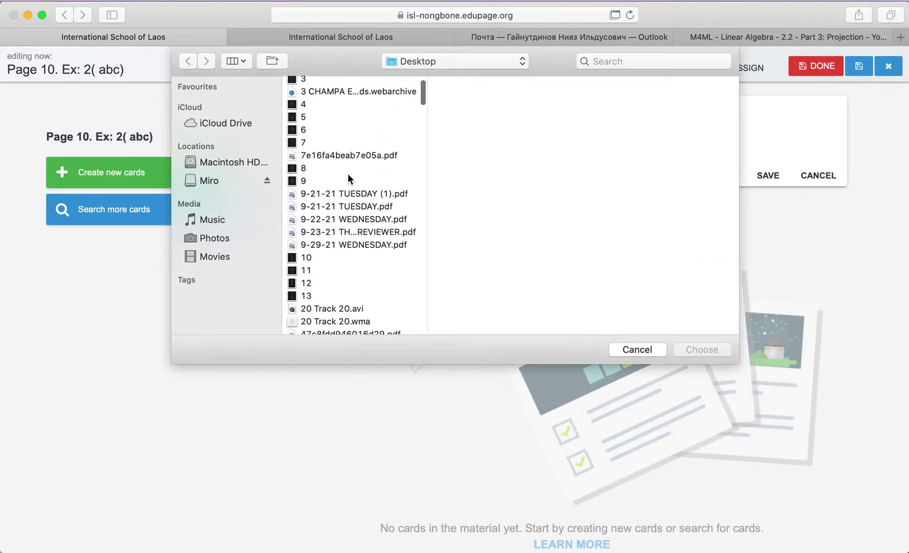
scroll(347, 174, up, 3)
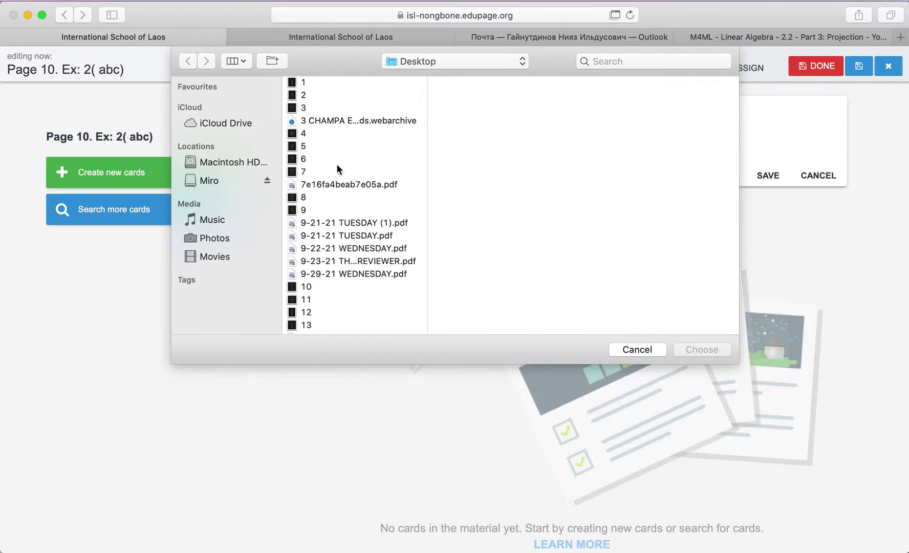
scroll(334, 184, down, 5)
scroll(333, 184, down, 10)
scroll(333, 184, down, 10)
scroll(334, 184, up, 3)
scroll(334, 185, up, 3)
click(351, 157)
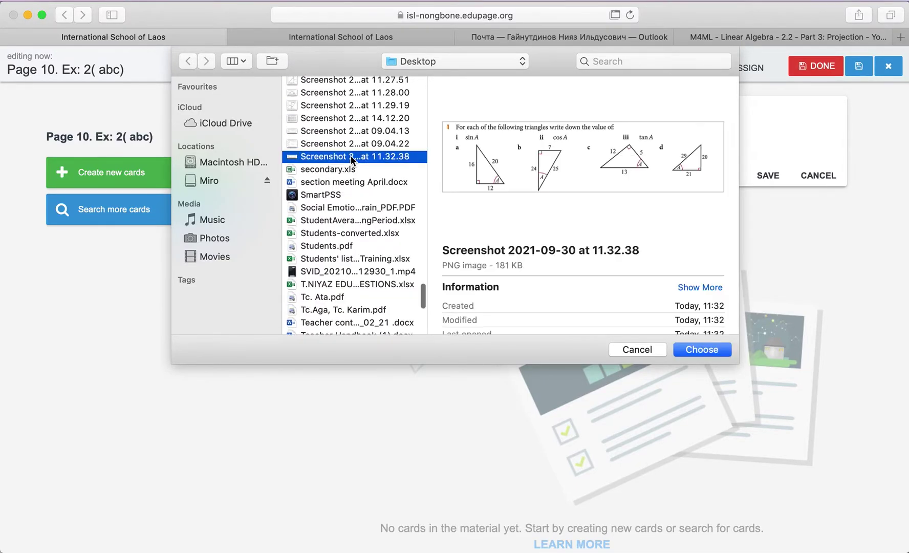
click(702, 349)
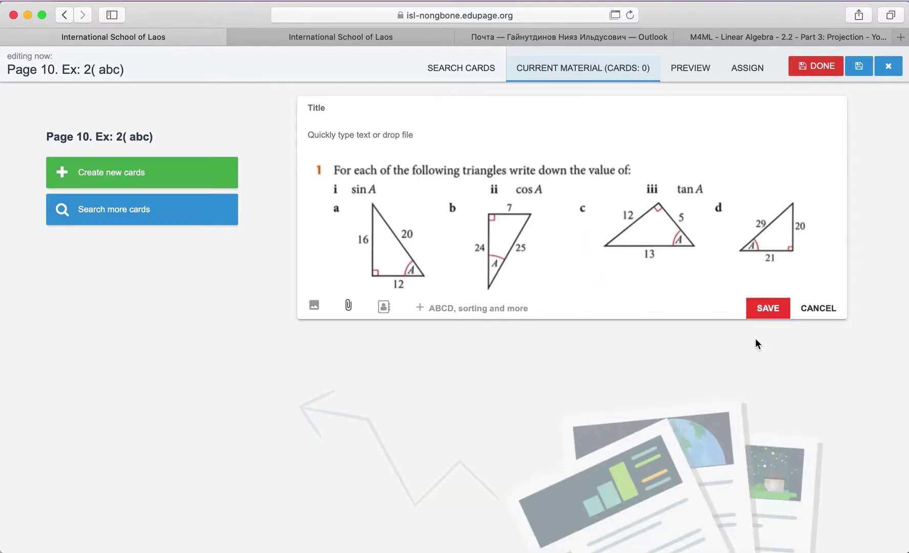
click(768, 307)
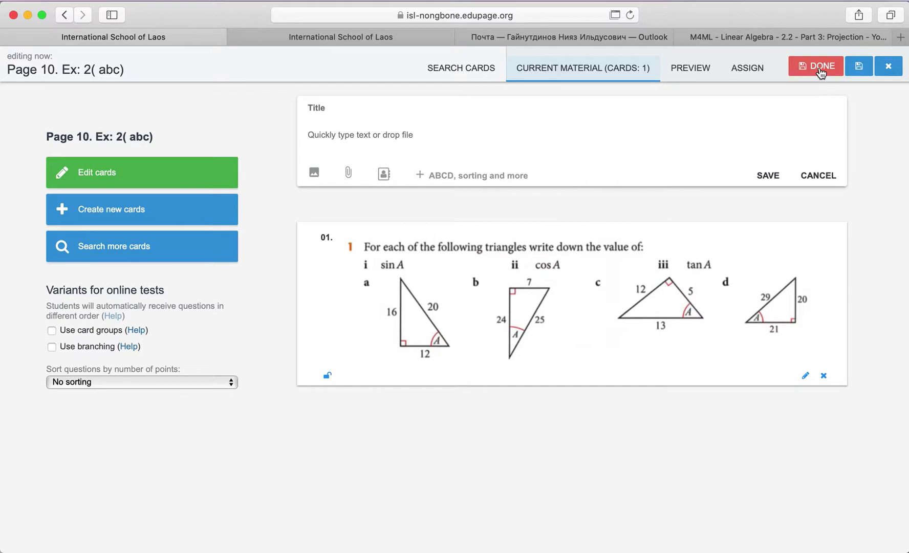
- Preview the triangle card as students see it, then return to assignment settings
click(689, 67)
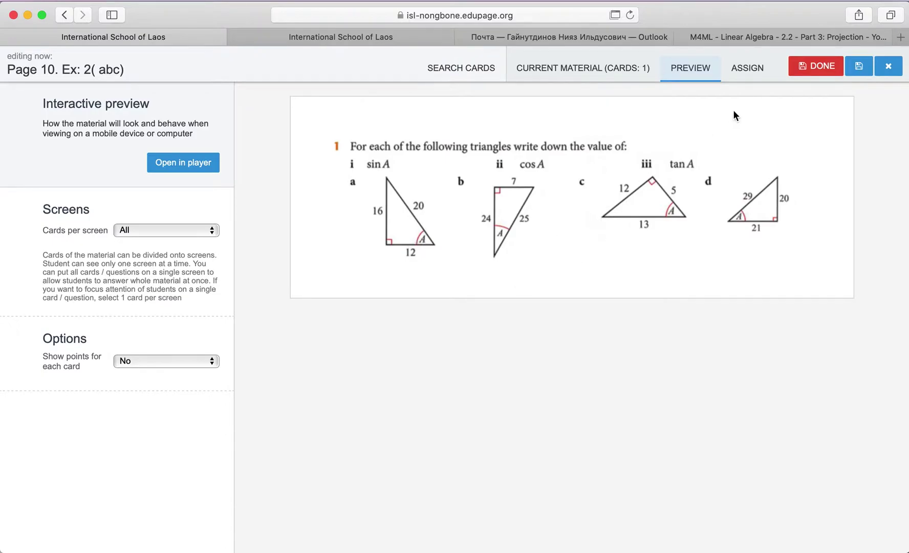
click(746, 70)
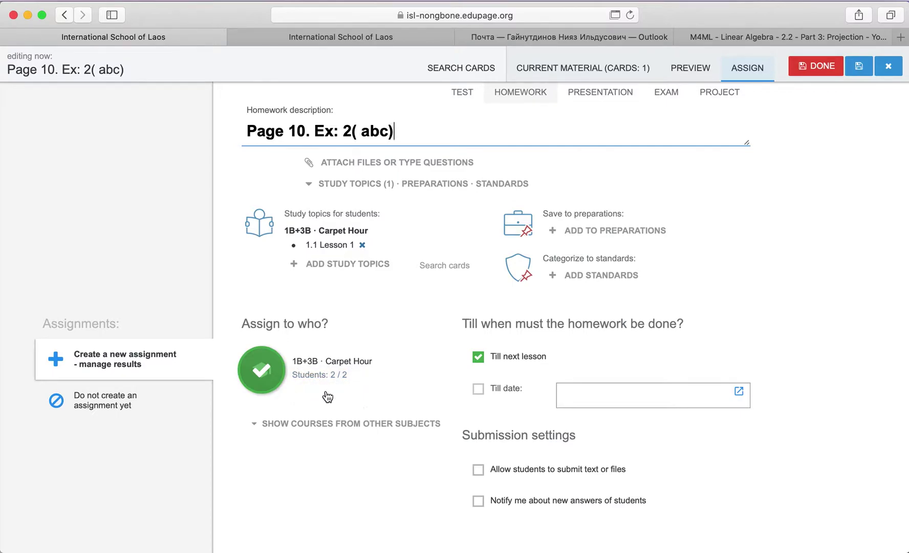
click(277, 375)
- Assign to 1B+3B Carpet Hour due by next lesson, allowing text or file submissions
click(276, 375)
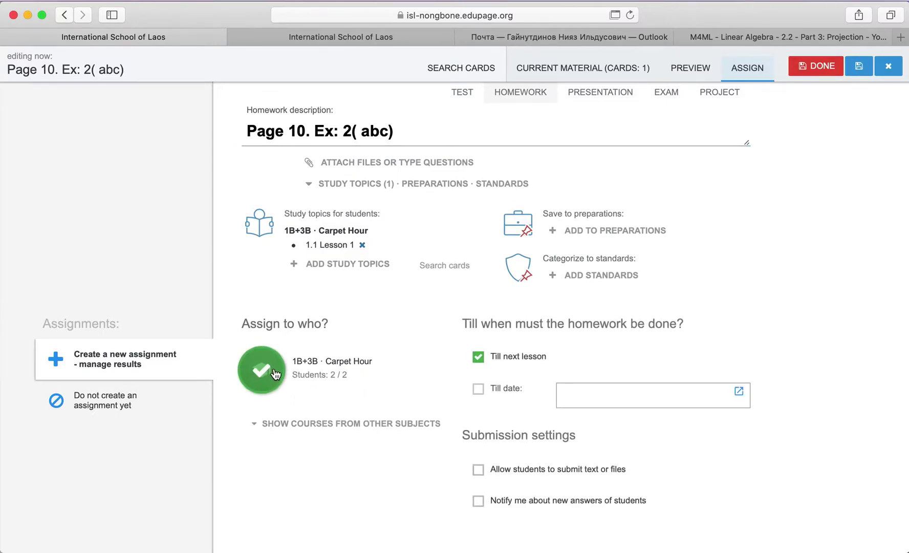
click(350, 423)
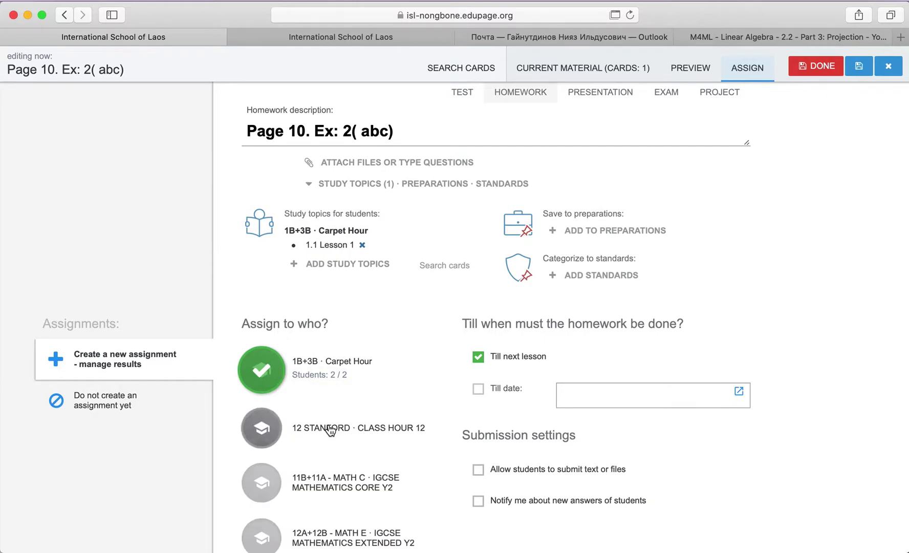
scroll(376, 395, down, 3)
scroll(376, 395, down, 2)
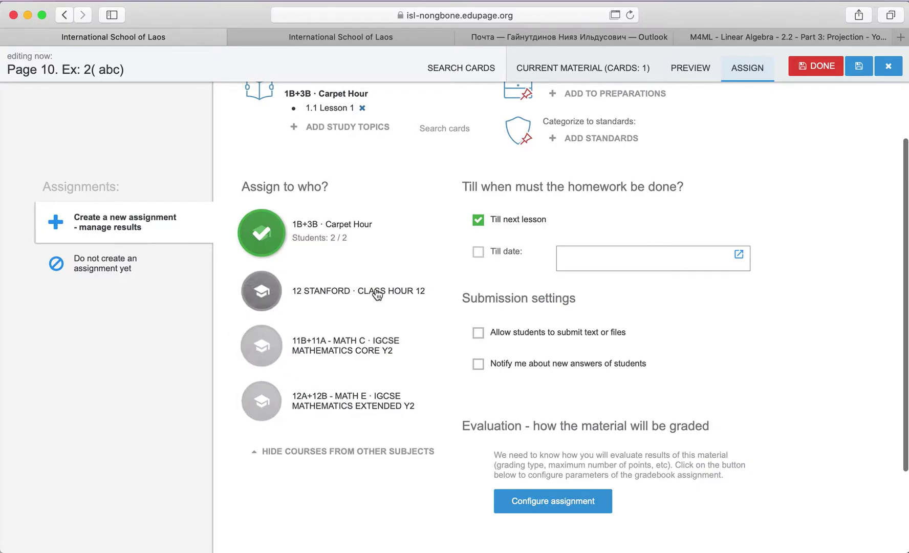
scroll(389, 259, up, 3)
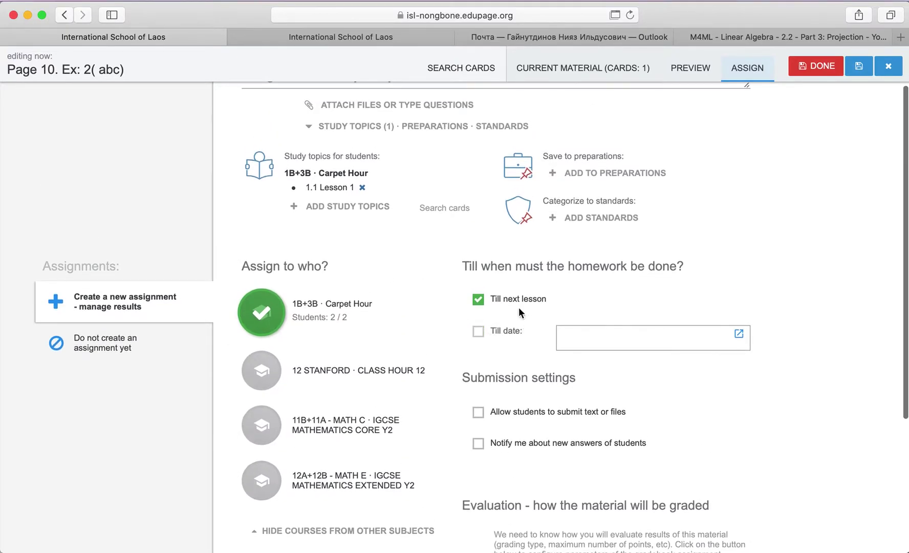
click(478, 298)
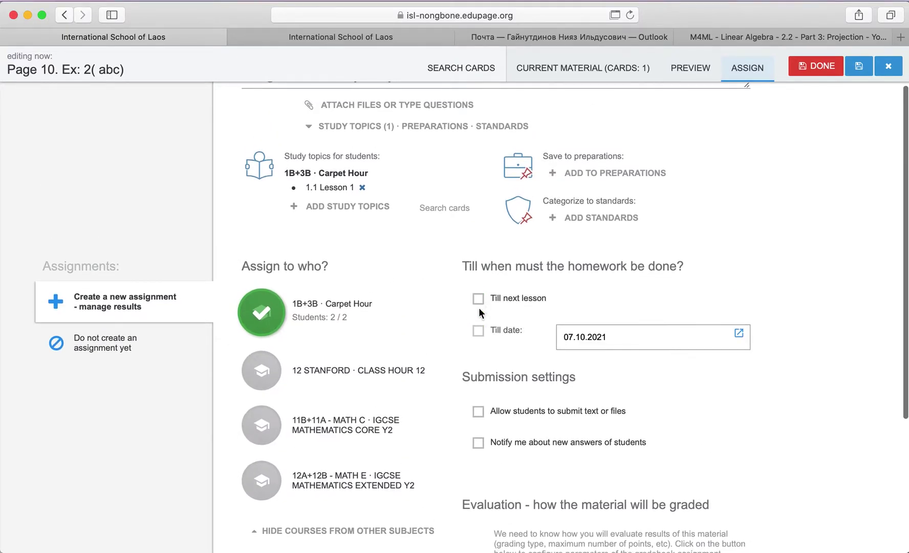
click(477, 331)
click(612, 337)
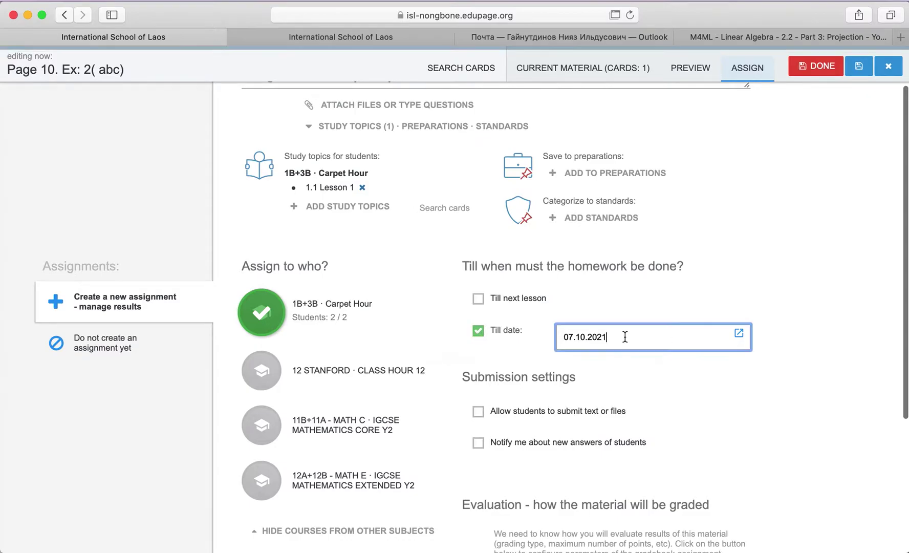
click(688, 304)
click(478, 298)
scroll(502, 345, down, 4)
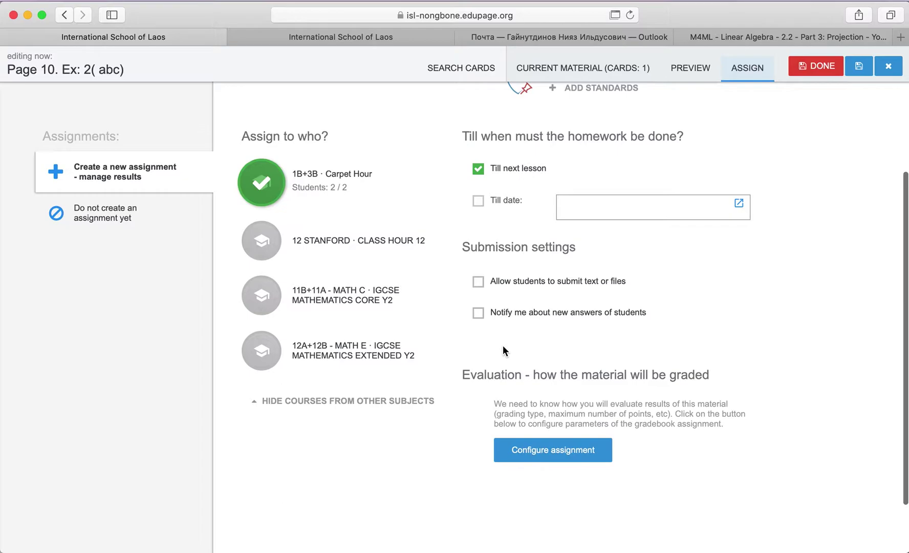
click(477, 281)
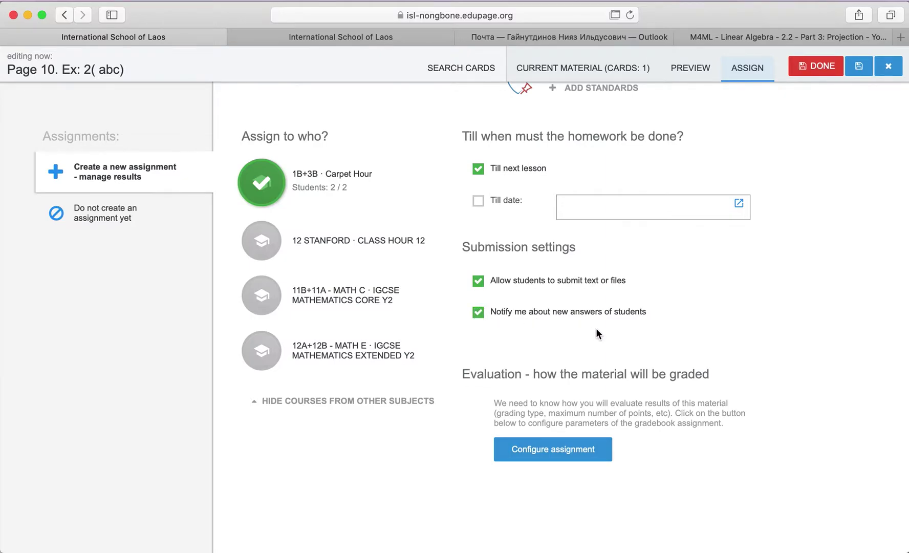
scroll(595, 328, up, 5)
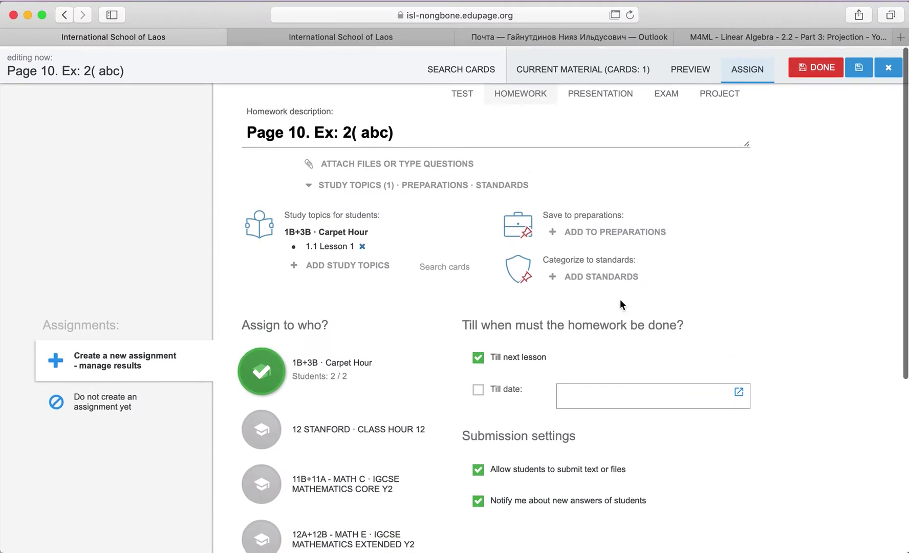
click(824, 62)
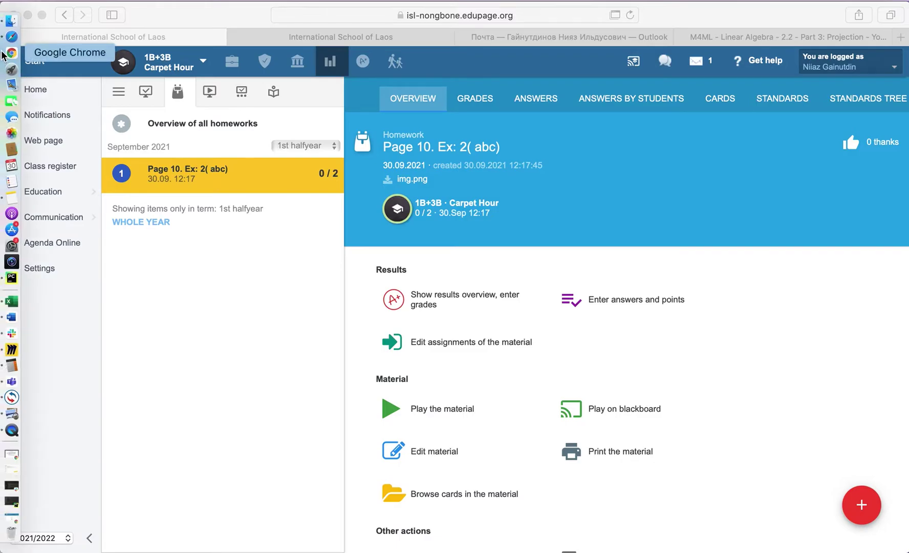
- Switch to the parent's browser window showing the student-side home dashboard
click(8, 57)
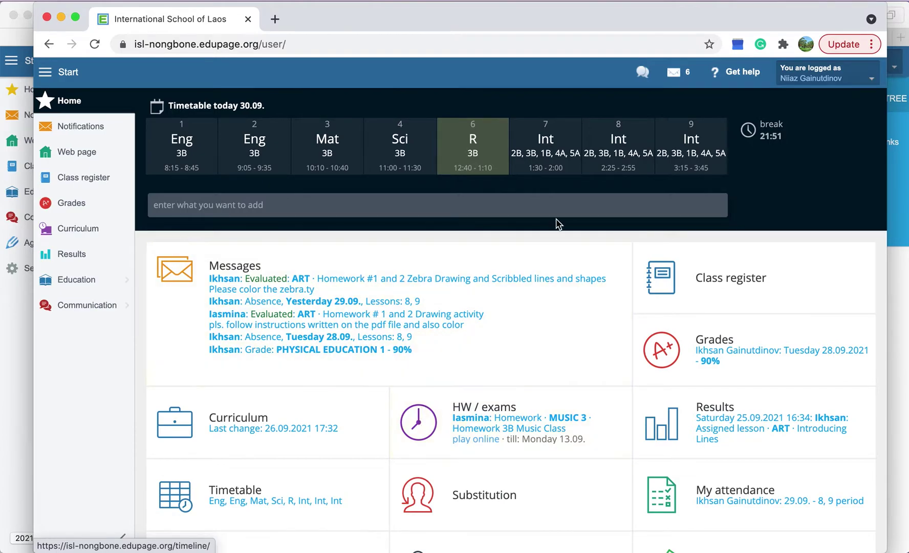
- Switch the parent account to the combined children view
click(824, 74)
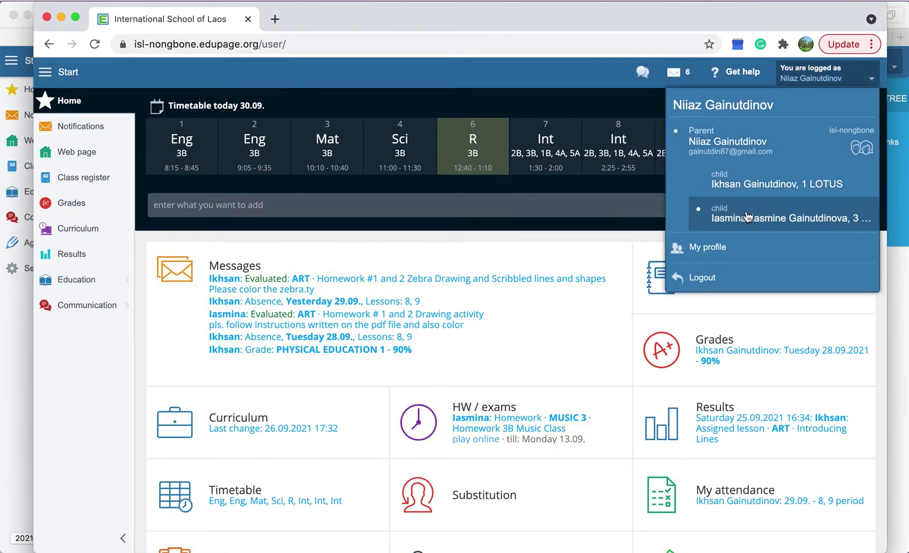
click(747, 215)
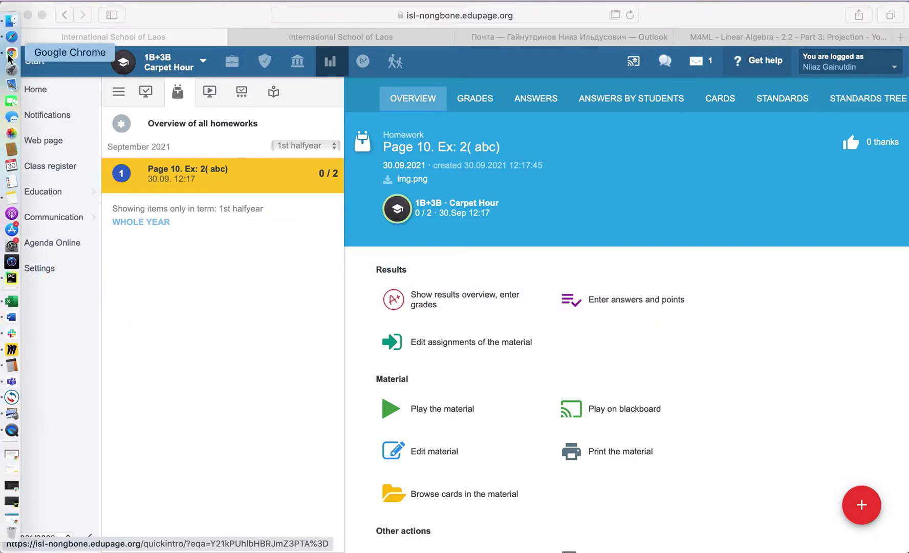
click(10, 54)
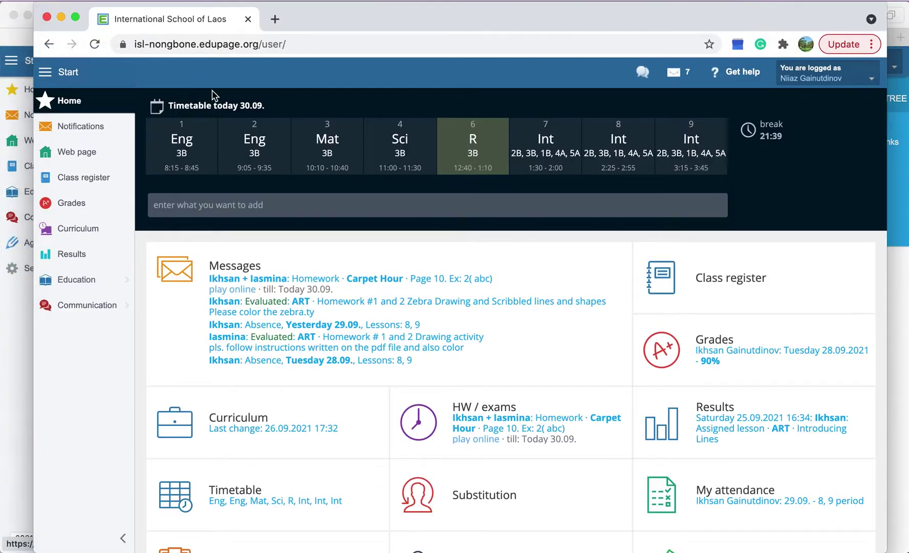
- Open homework 'Page 10. Ex: 2( abc)' and play its material as the child
click(501, 438)
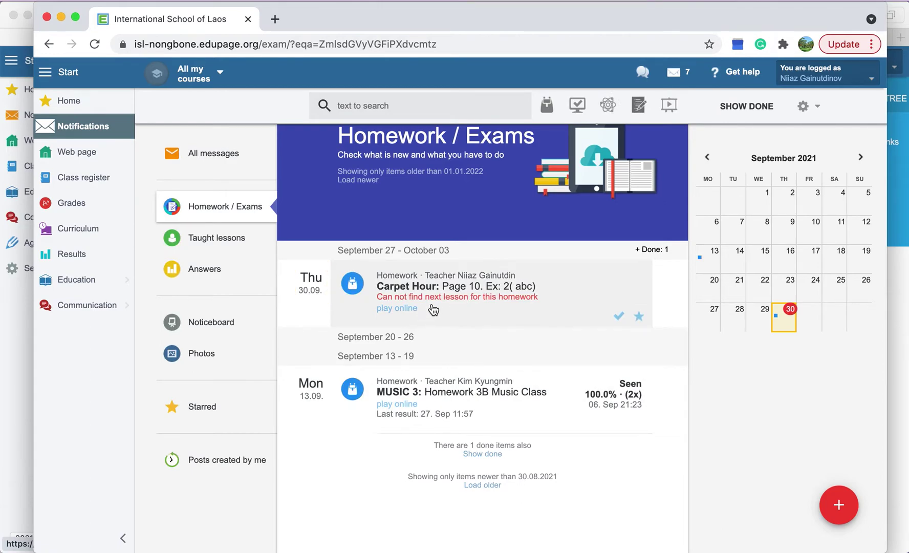
click(448, 289)
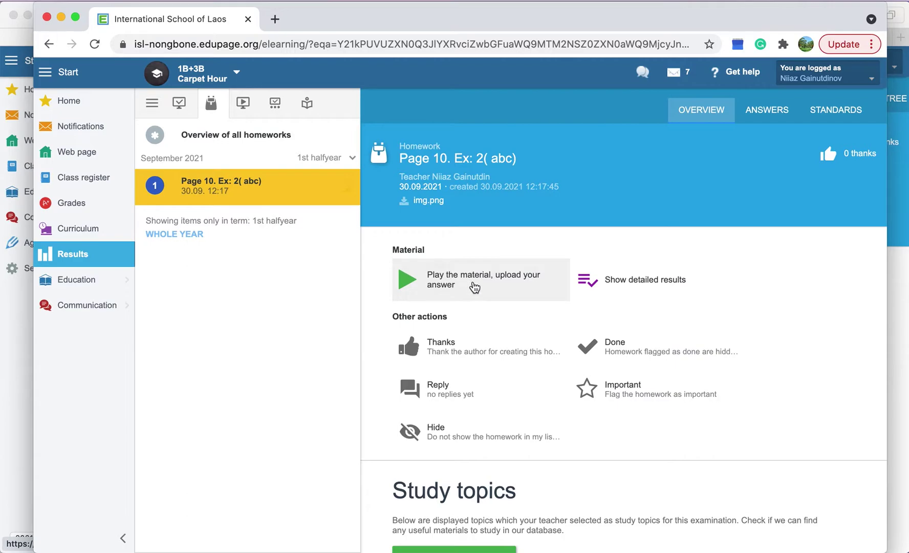
click(469, 287)
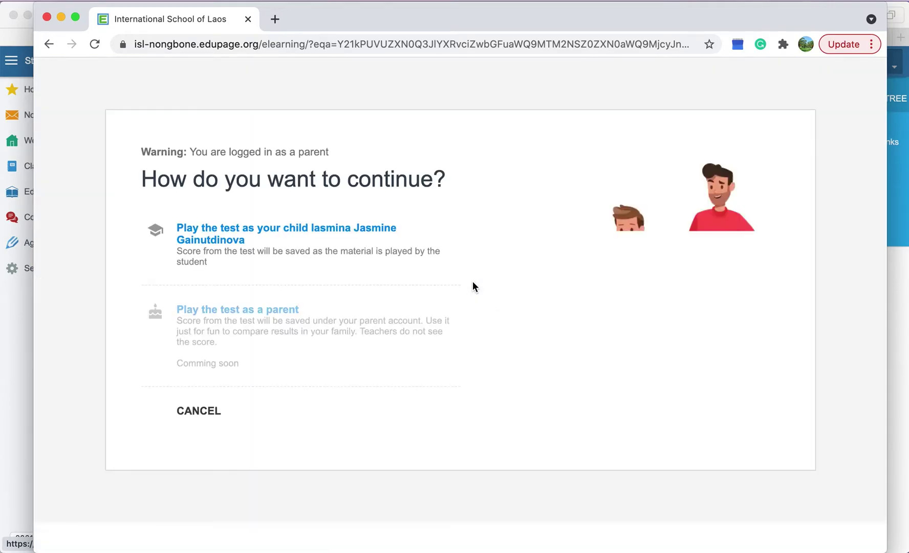
click(287, 244)
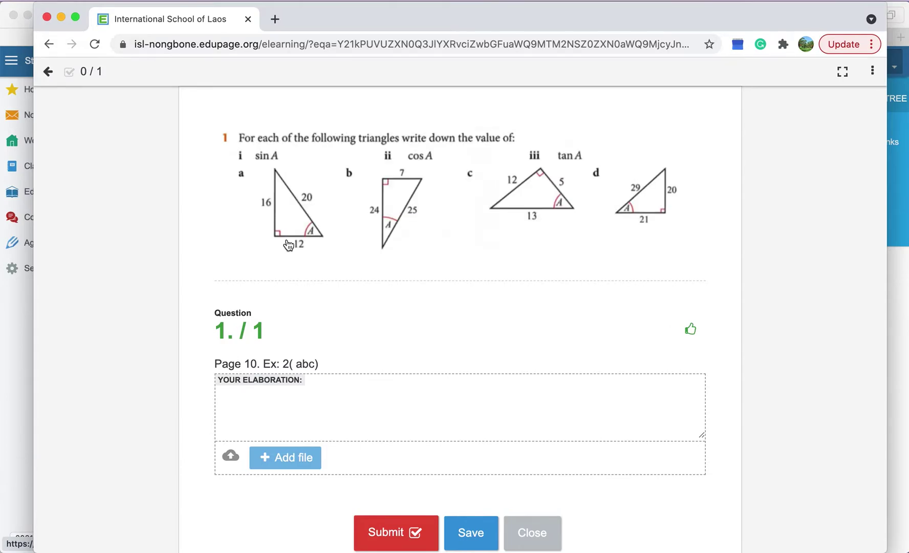
- Clear the stray text from the elaboration box and begin attaching an answer file
click(291, 395)
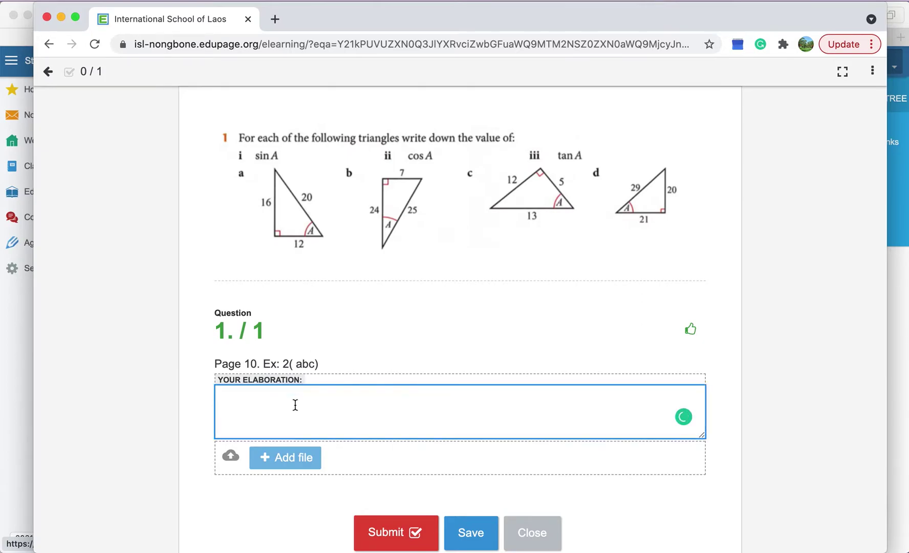
text(s;lnsl;)
key(ctrl+a)
key(BackSpace)
click(293, 458)
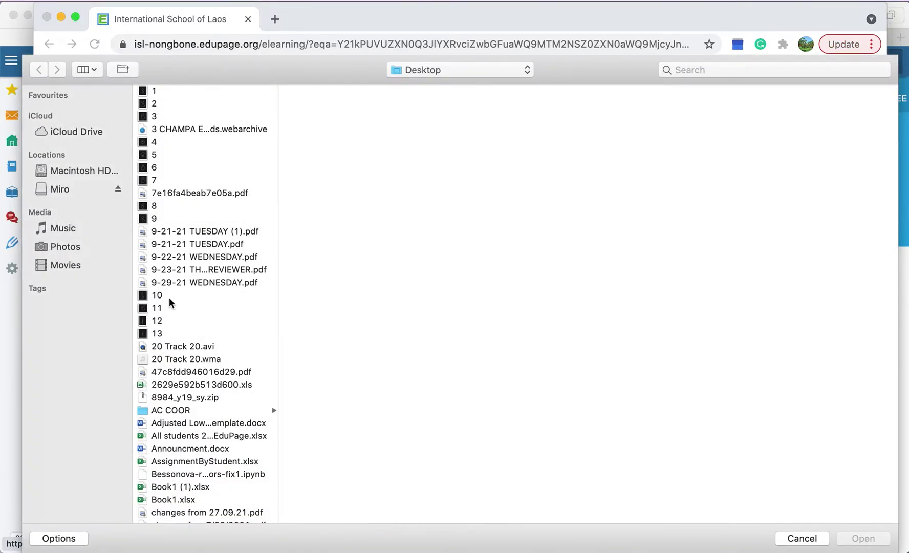
- Upload image file '1' as the answer, submit it, and mark the homework done
click(153, 91)
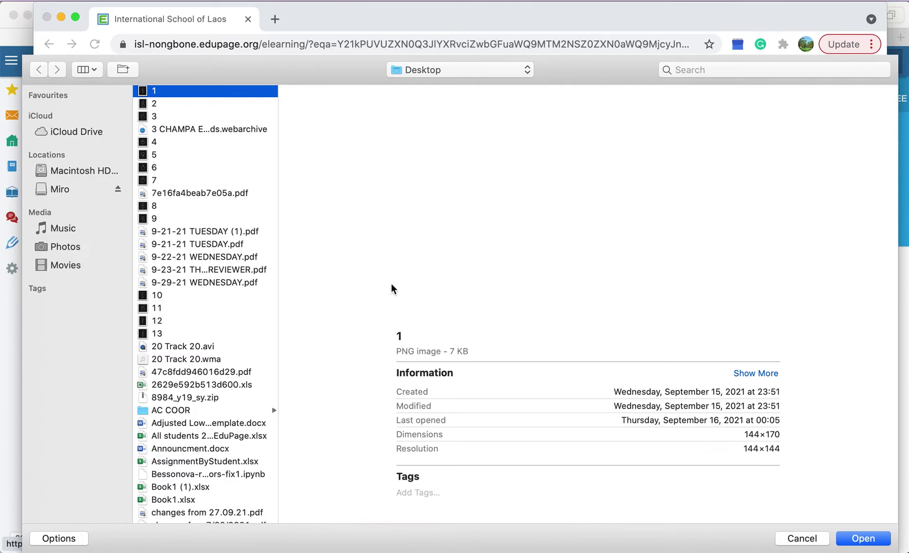
click(863, 538)
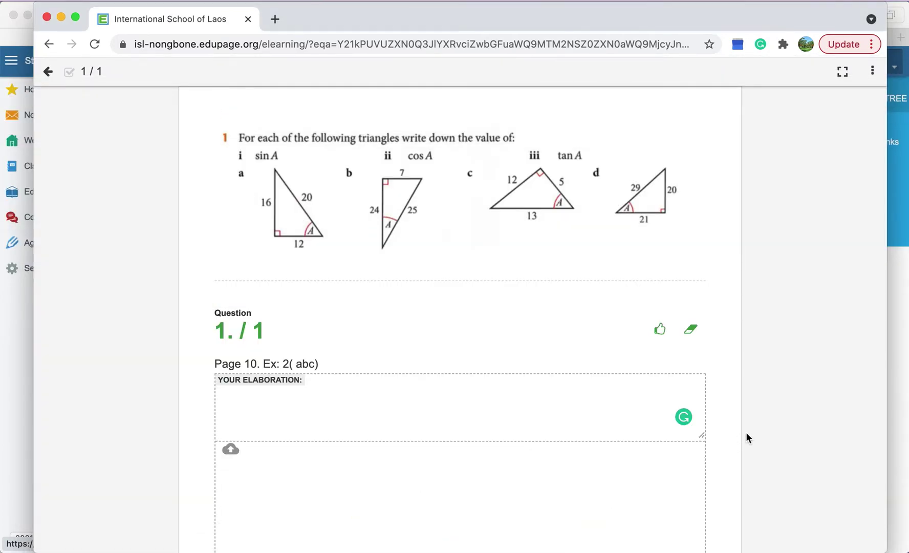
scroll(745, 432, down, 5)
scroll(520, 426, up, 3)
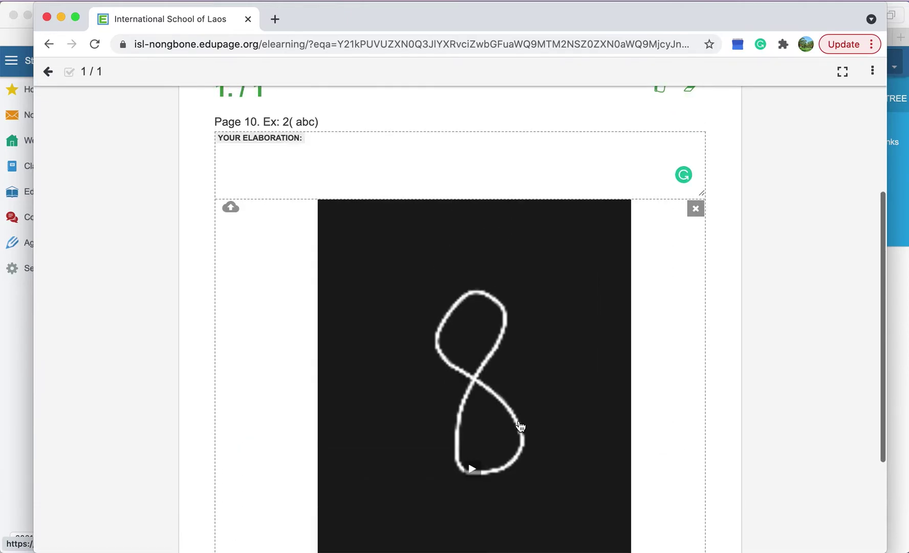
scroll(520, 426, down, 4)
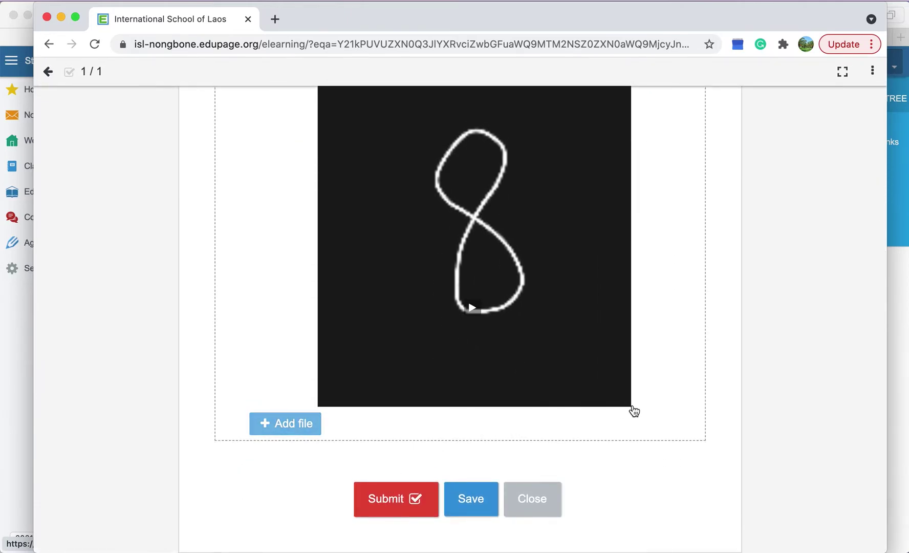
click(402, 500)
click(436, 328)
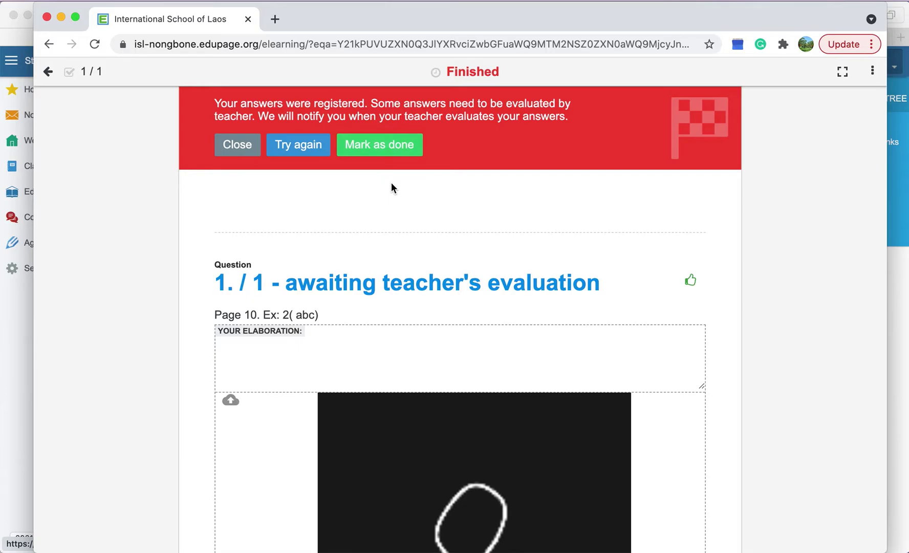
click(384, 145)
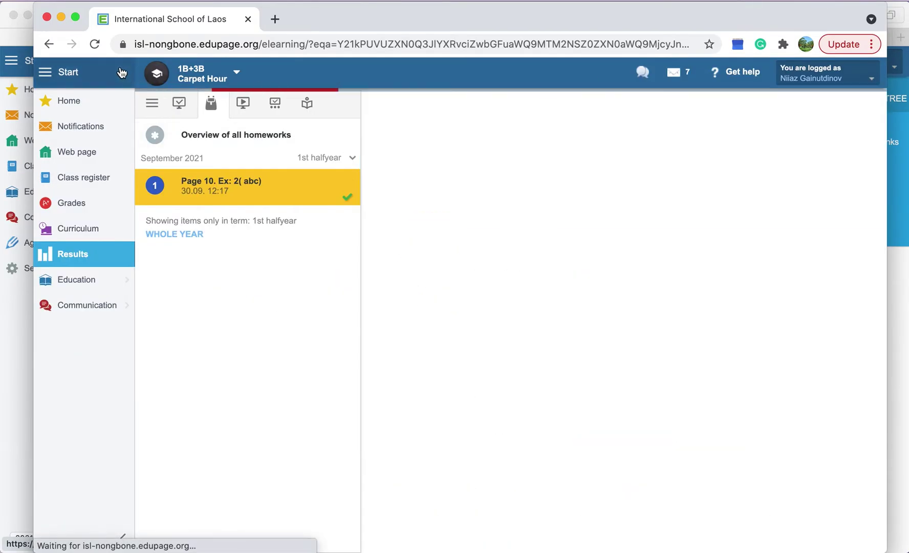
- In the teacher's window, open the second student's handwritten-8 answer from Answers by Students
drag(318, 19, 369, 19)
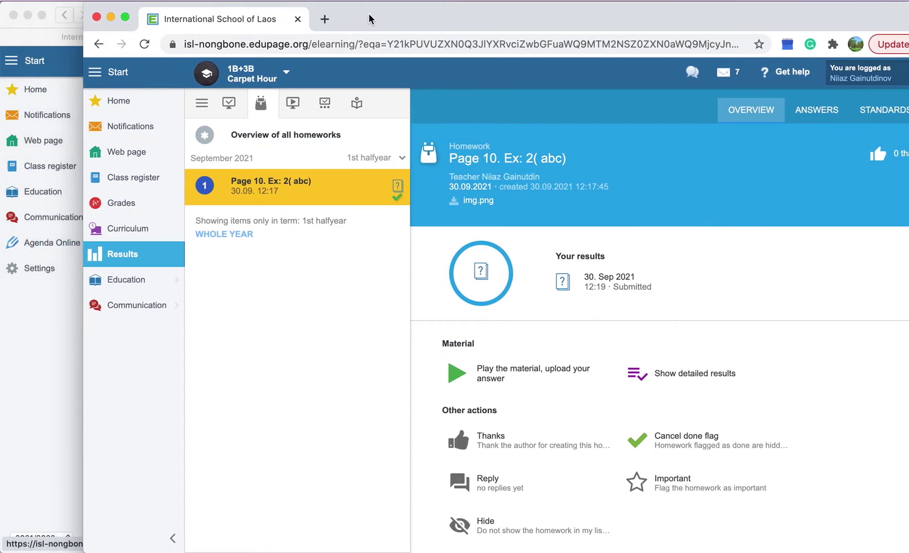
click(47, 24)
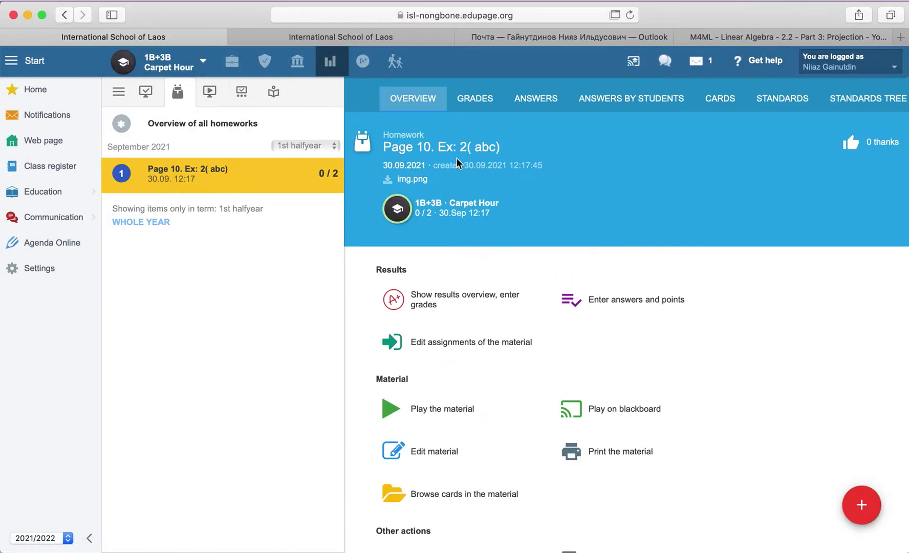
click(538, 104)
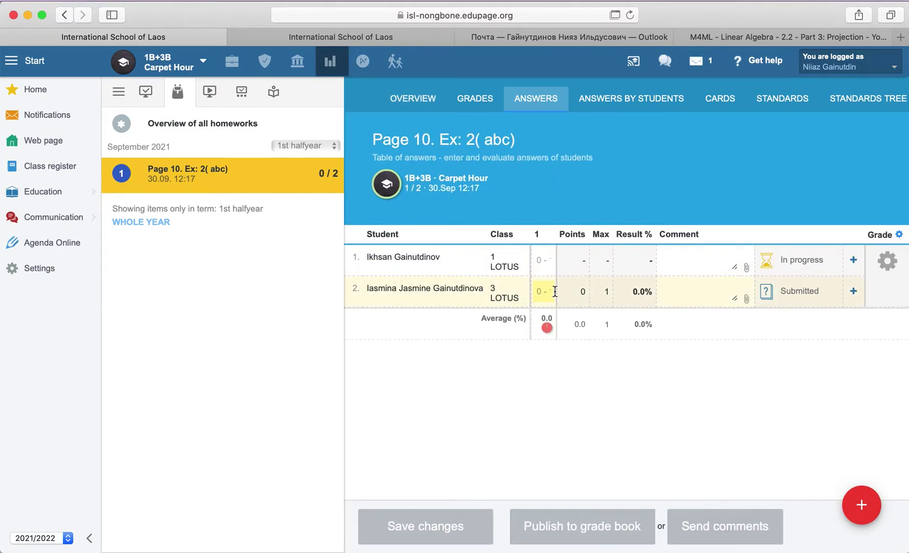
click(602, 99)
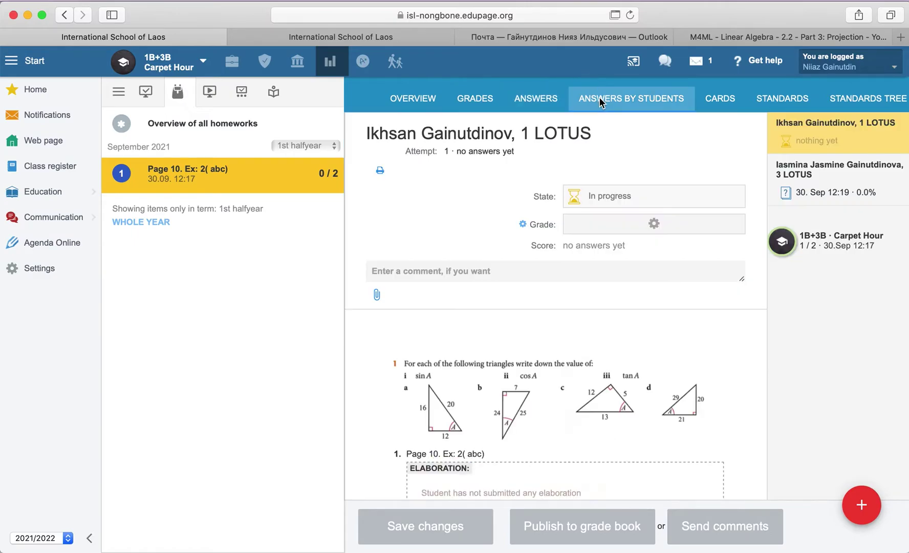
scroll(570, 247, down, 10)
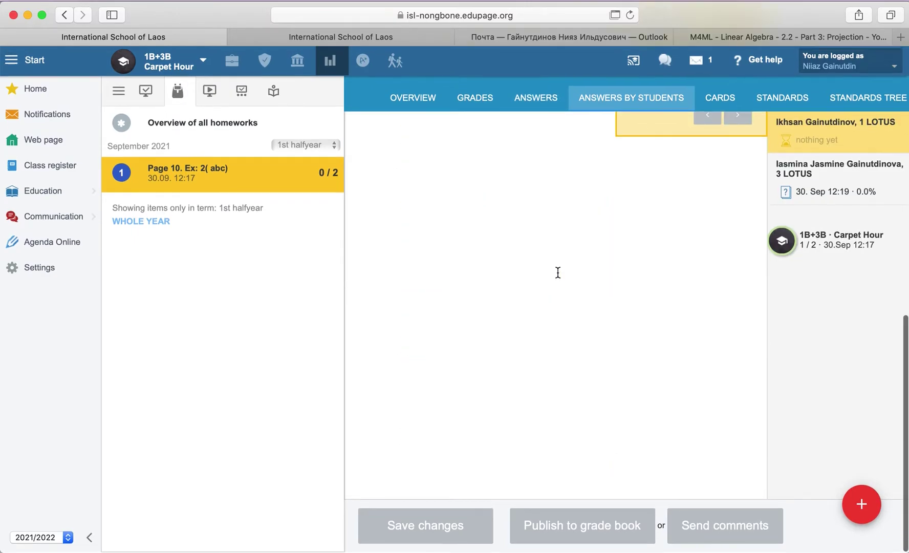
click(826, 192)
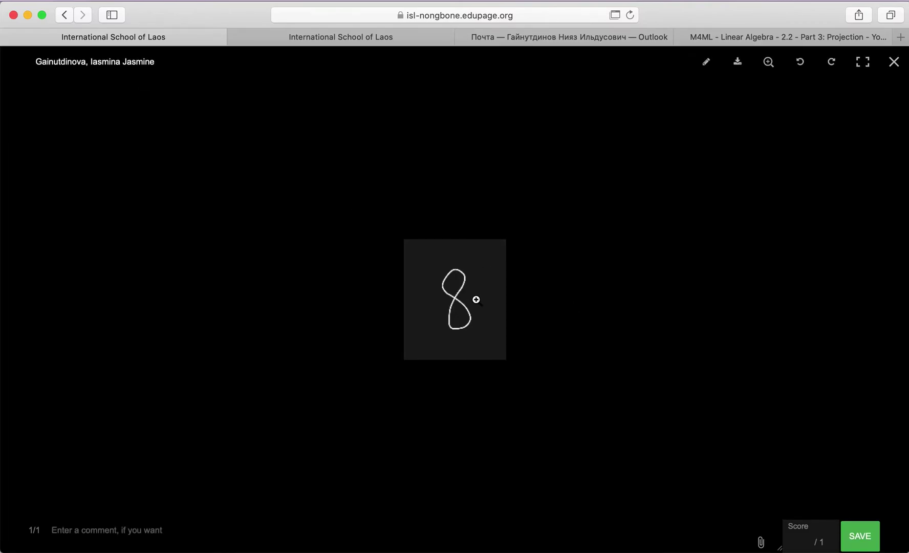
- Draw a red check mark beside the student's 8 and place a comment next to it
click(705, 63)
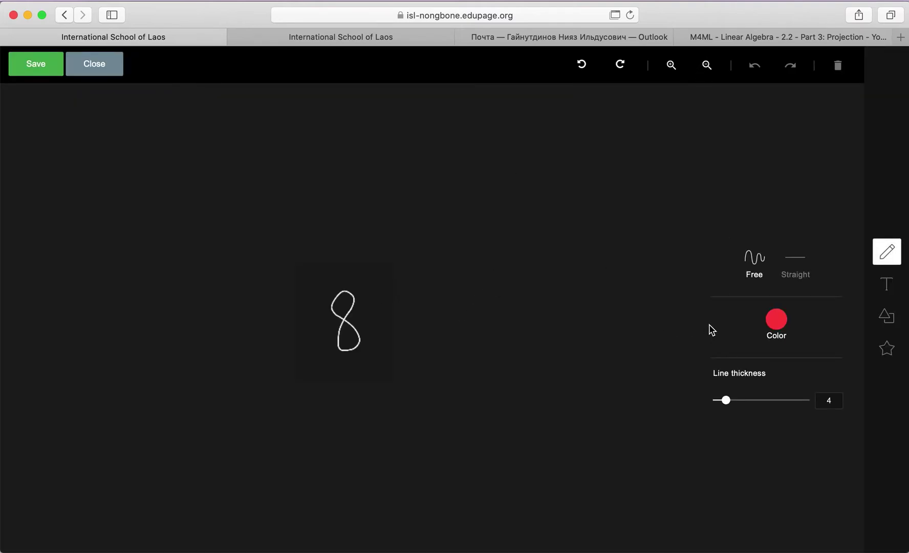
drag(369, 292, 396, 264)
click(886, 283)
click(381, 311)
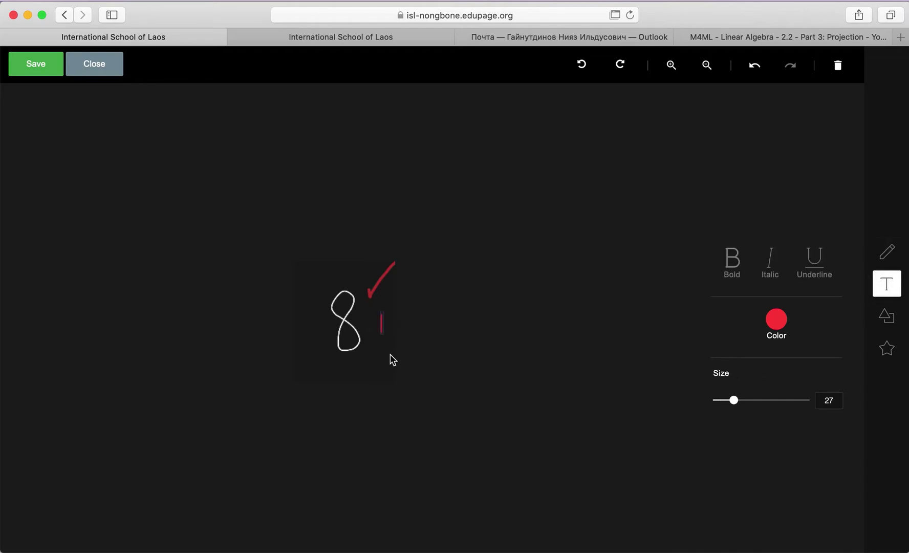
text(1)
- Move the comment left, shrink it to size 13, split it onto two lines, and keep it
double_click(383, 317)
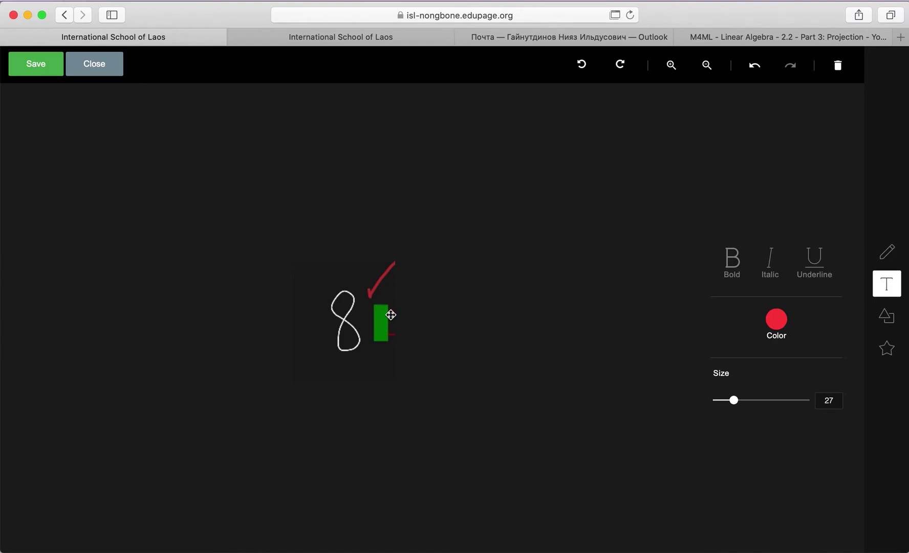
drag(390, 315, 307, 307)
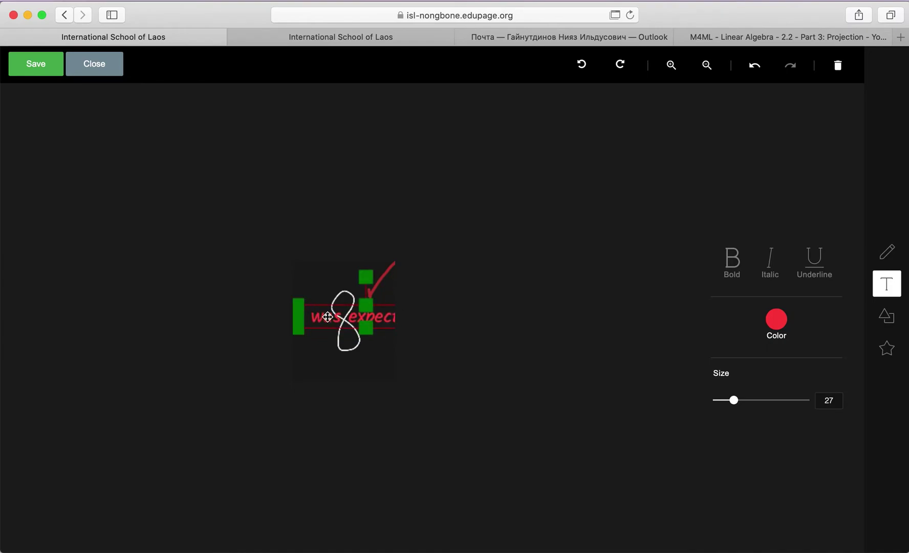
scroll(328, 317, up, 5)
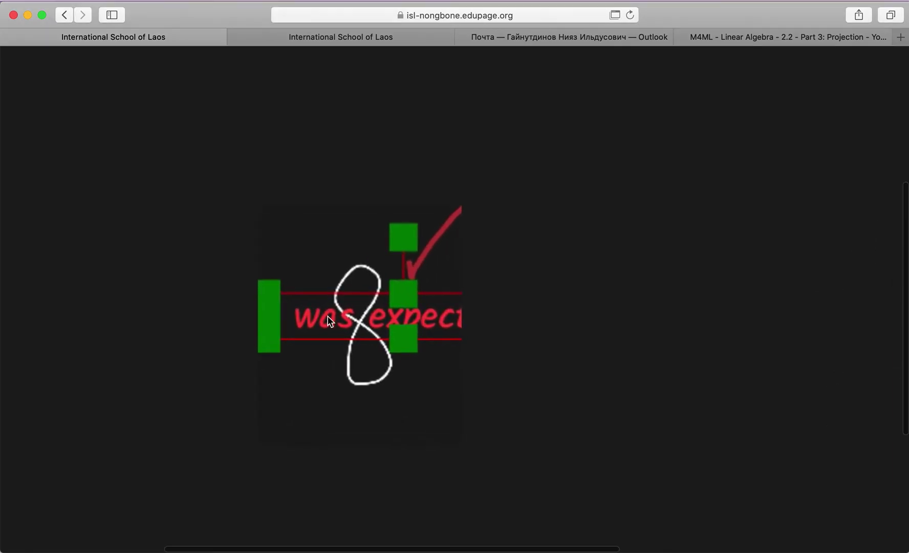
click(343, 318)
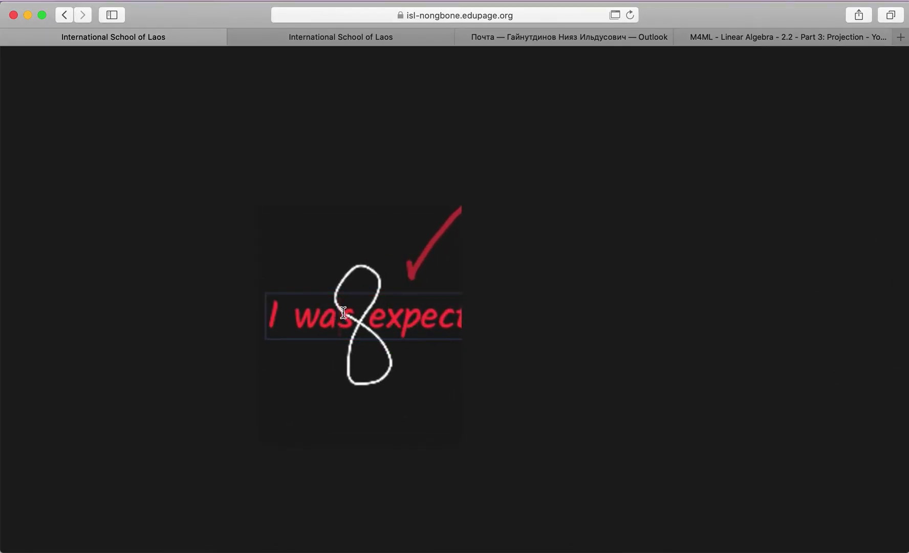
scroll(343, 313, down, 5)
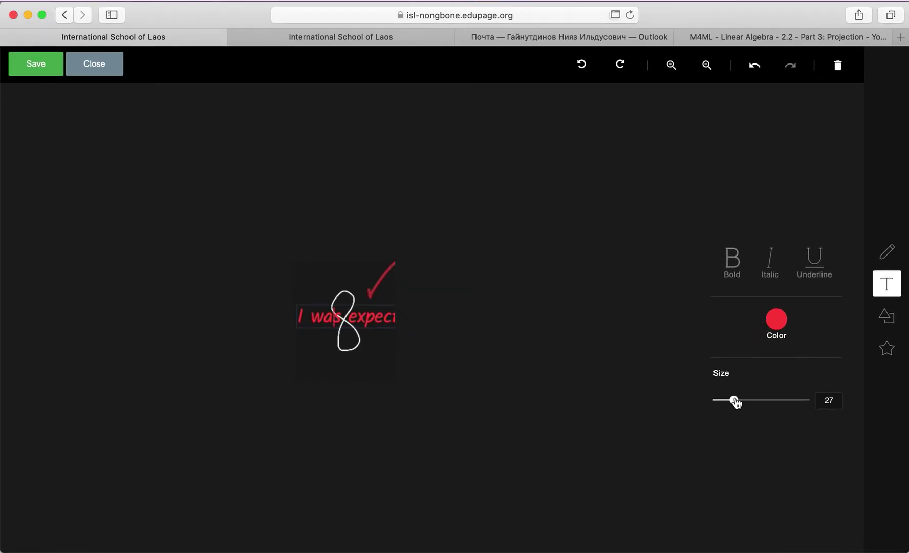
drag(734, 401, 718, 401)
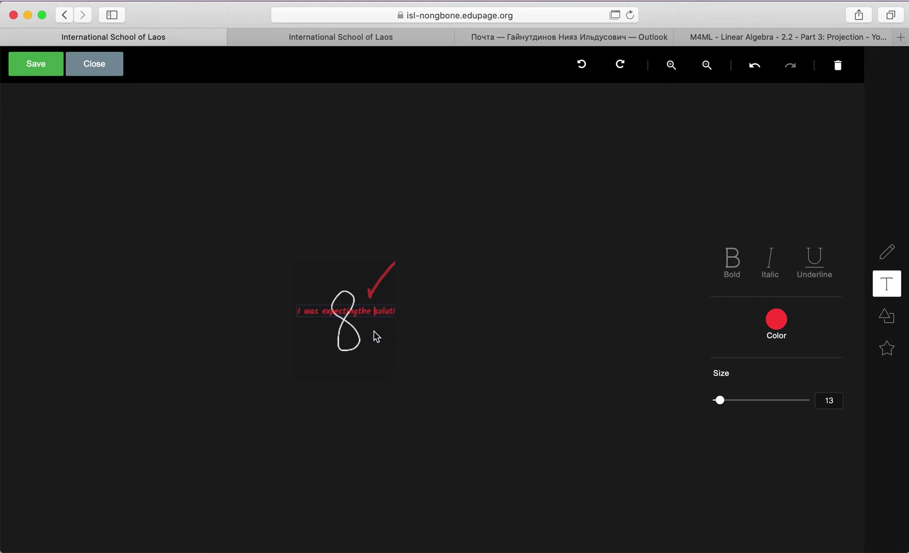
key(Return)
click(22, 66)
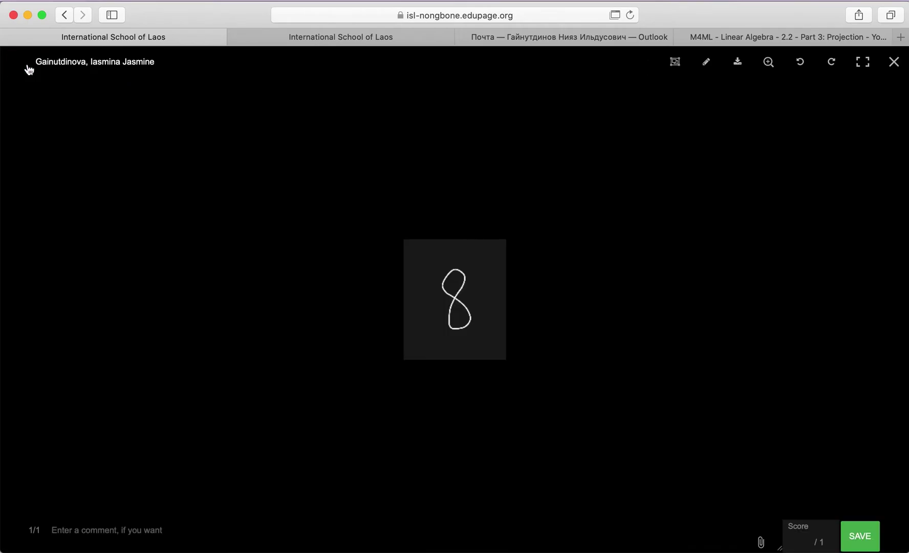
- Save the red-checked 8 annotation and send the comments to Iasmina
click(859, 535)
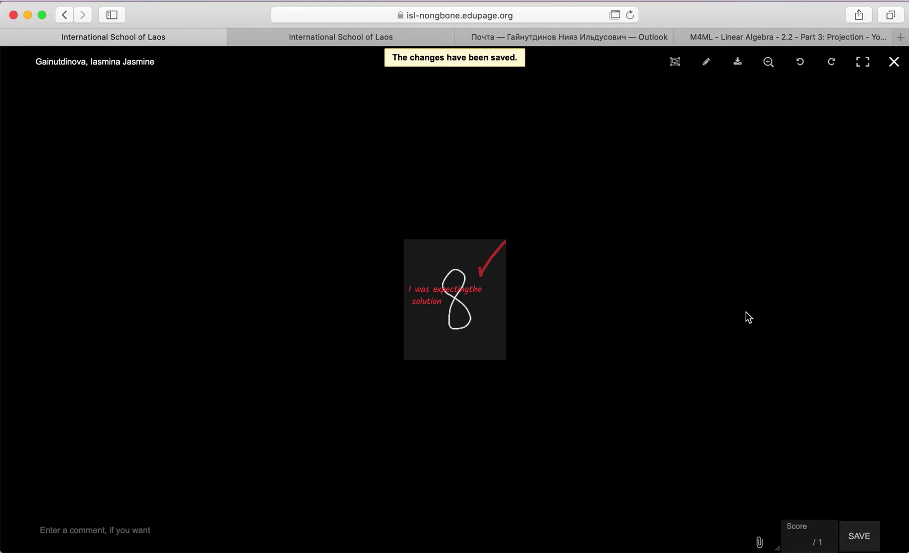
click(893, 62)
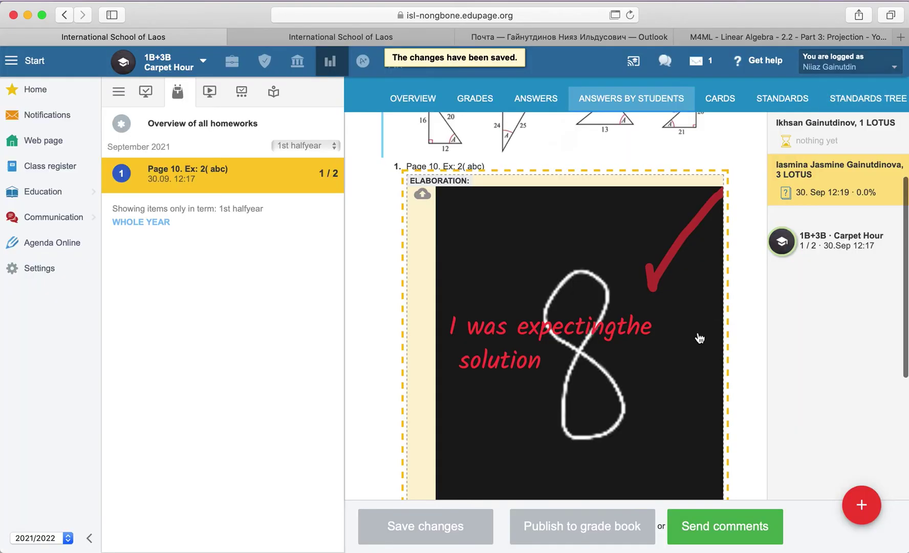
click(713, 533)
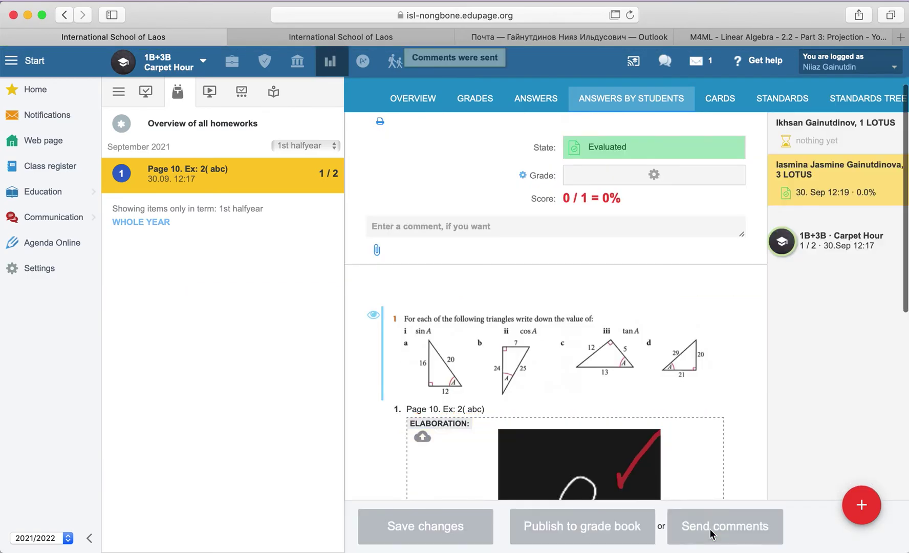
scroll(702, 363, down, 5)
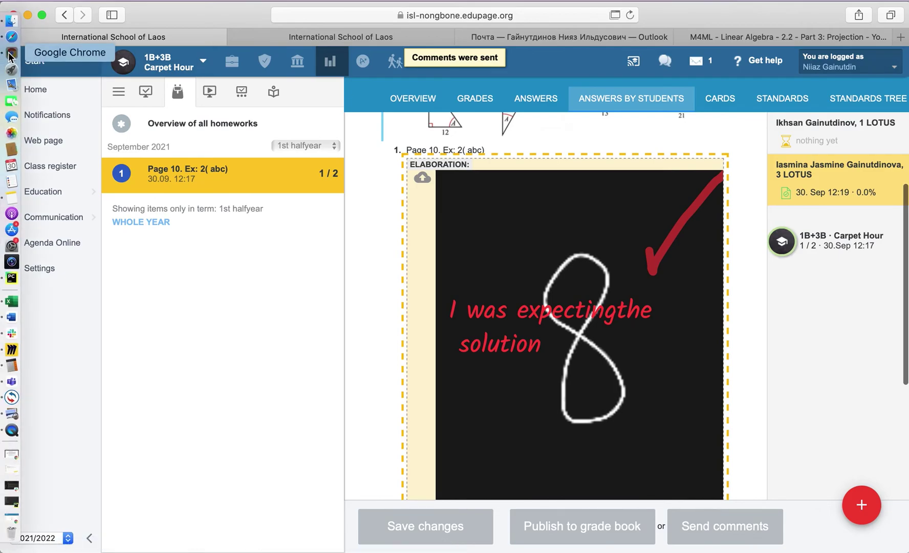
- In the student's Chrome window, open the Evaluated 'Page 10. Ex: 2( abc)' notification from All messages
click(5, 57)
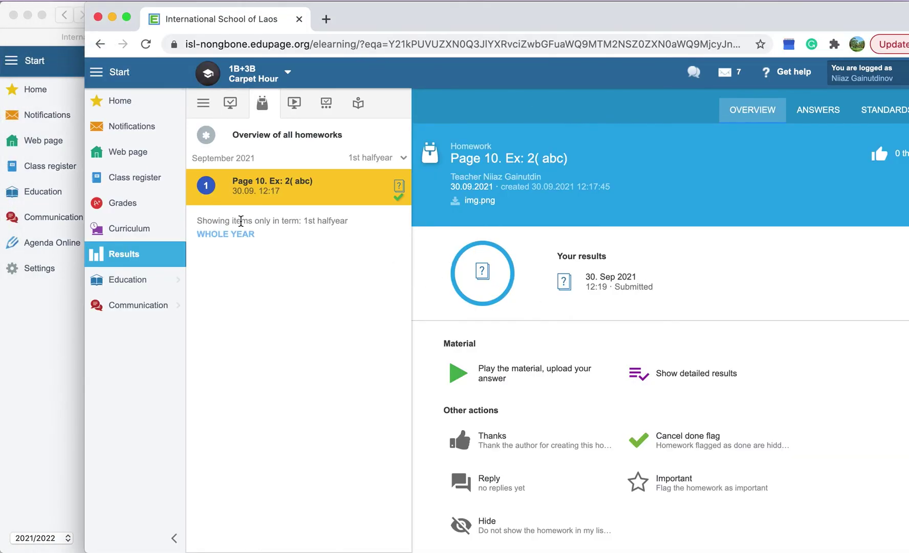
click(119, 100)
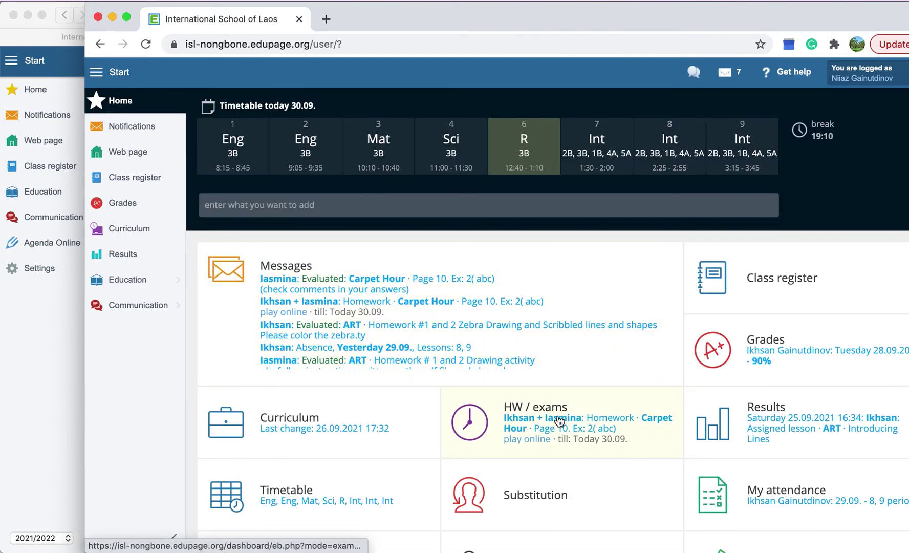
click(559, 421)
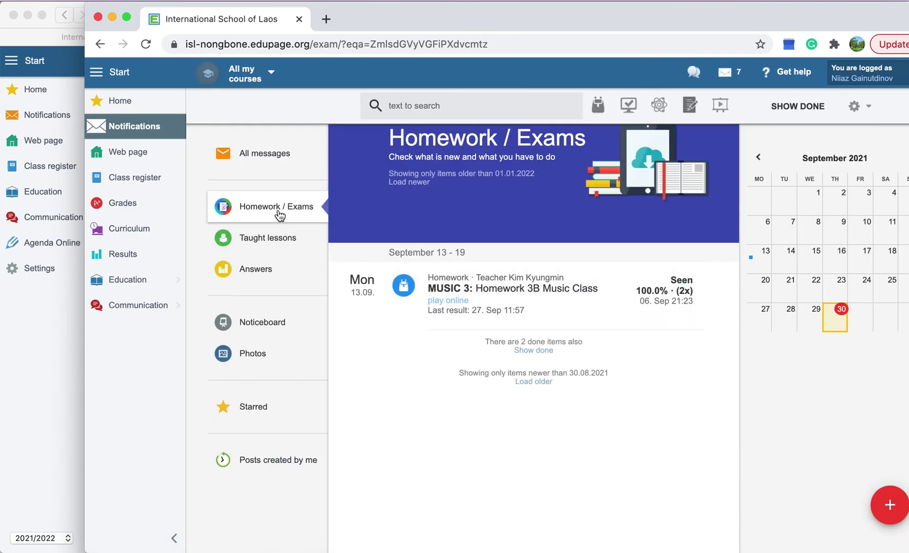
click(264, 153)
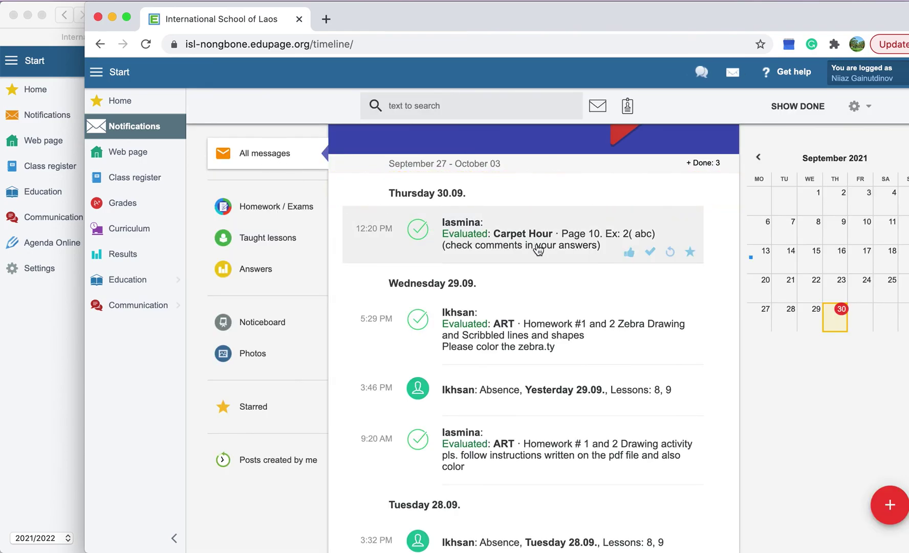
click(539, 245)
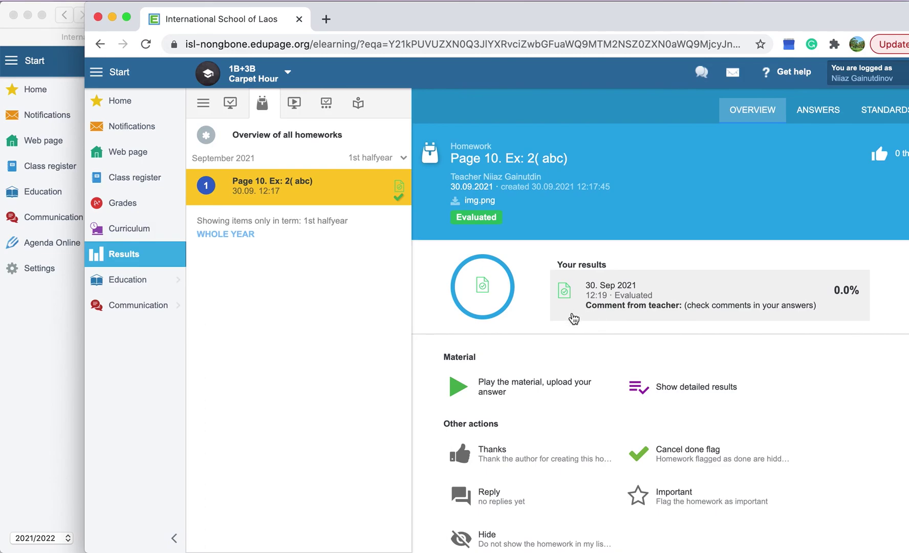
- Show the ANSWERS tab with the red-checked 8 and the teacher's comment
click(643, 305)
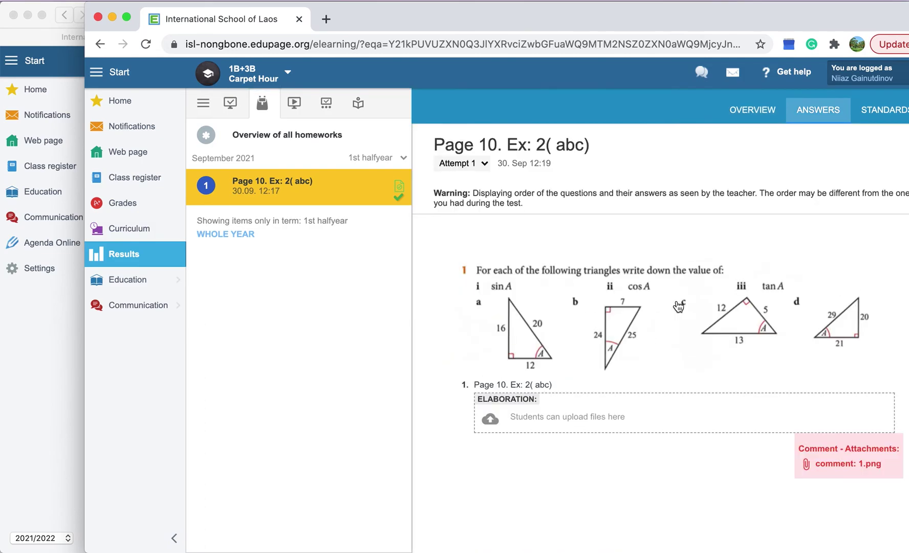
scroll(682, 316, down, 5)
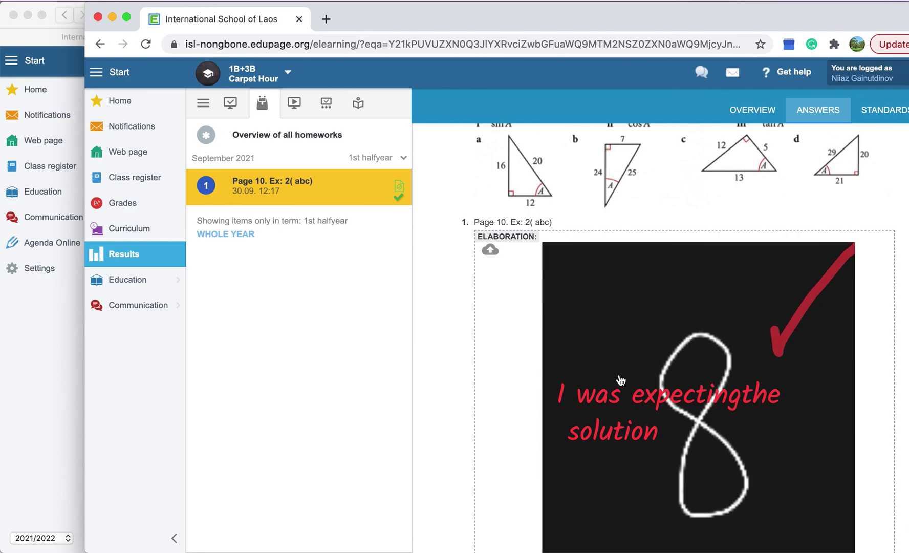
scroll(729, 413, down, 6)
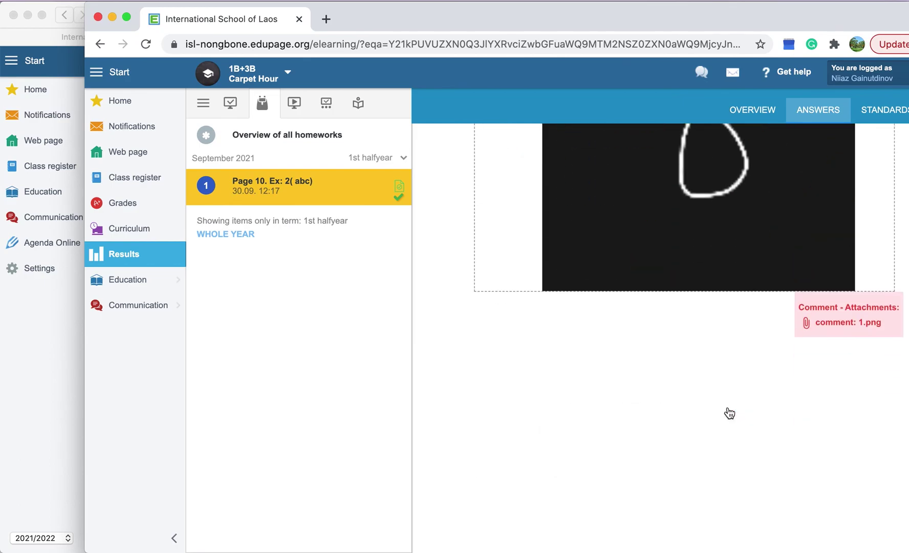
scroll(729, 413, up, 8)
scroll(729, 413, down, 3)
scroll(729, 413, down, 5)
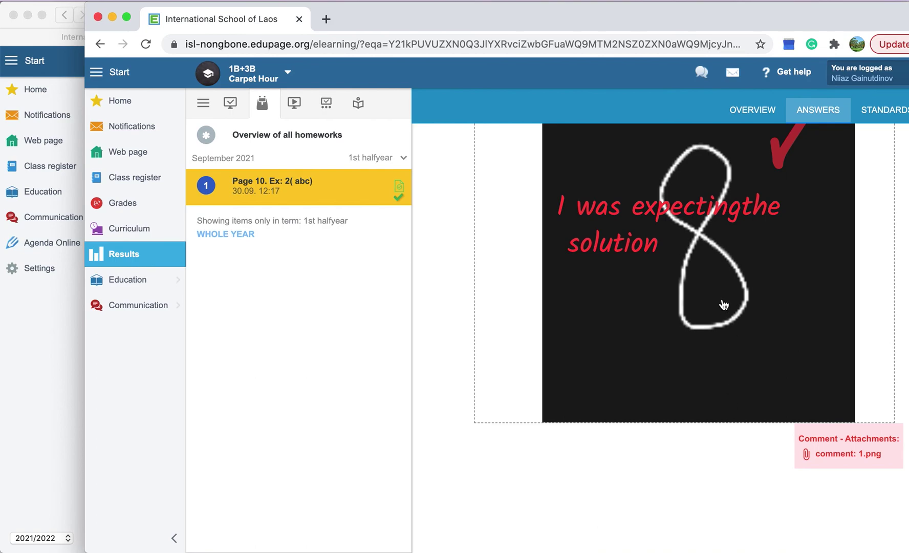
scroll(723, 305, up, 4)
scroll(723, 305, up, 2)
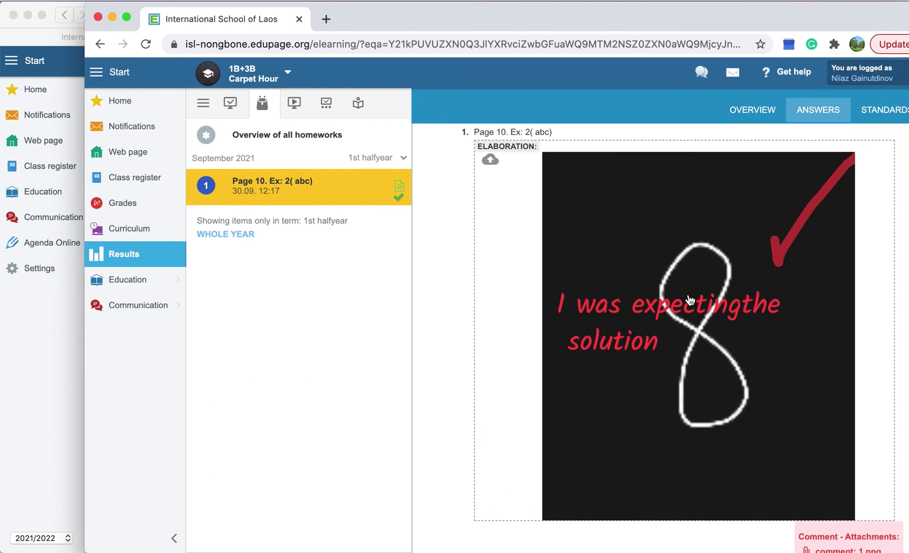
scroll(678, 258, up, 5)
scroll(679, 257, up, 2)
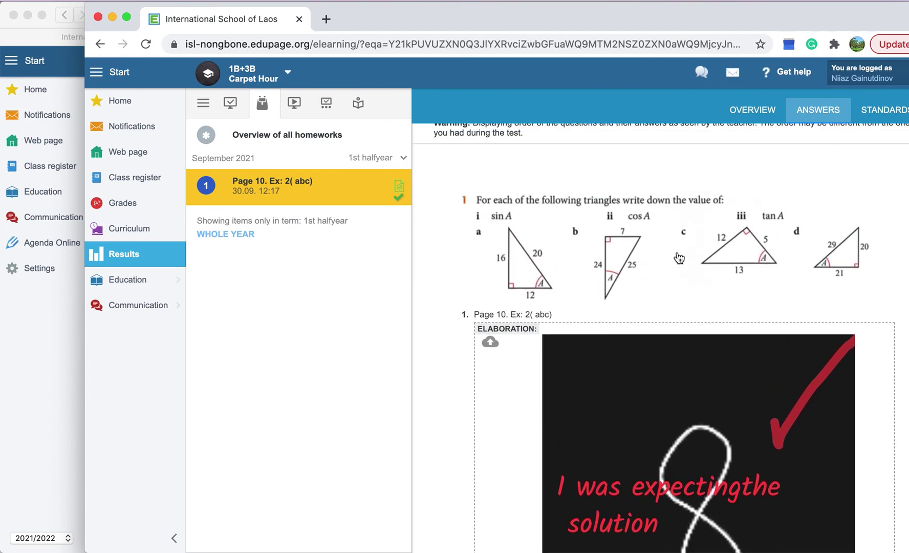